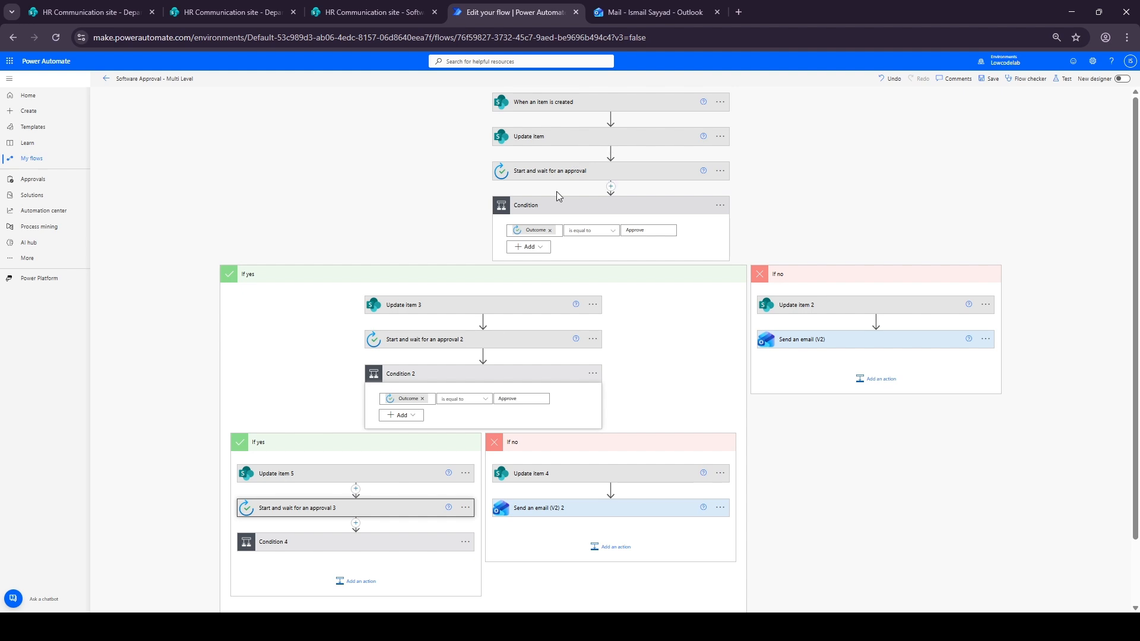
Expand the approval actions in the flow to review their titles, assignees and details
click(552, 174)
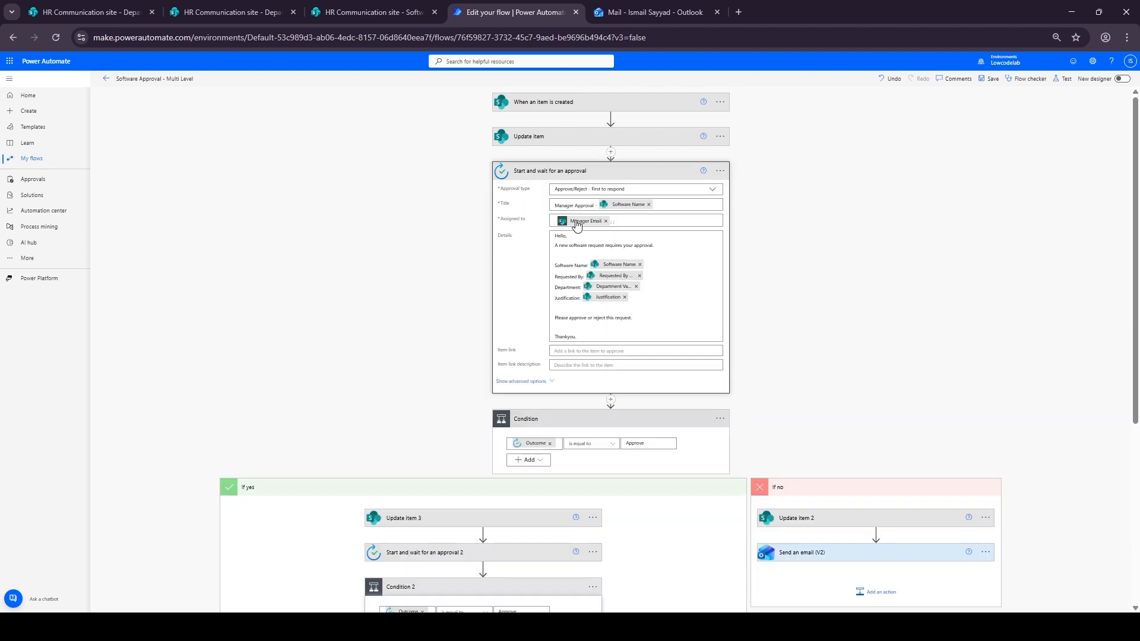
scroll(442, 438, down, 2)
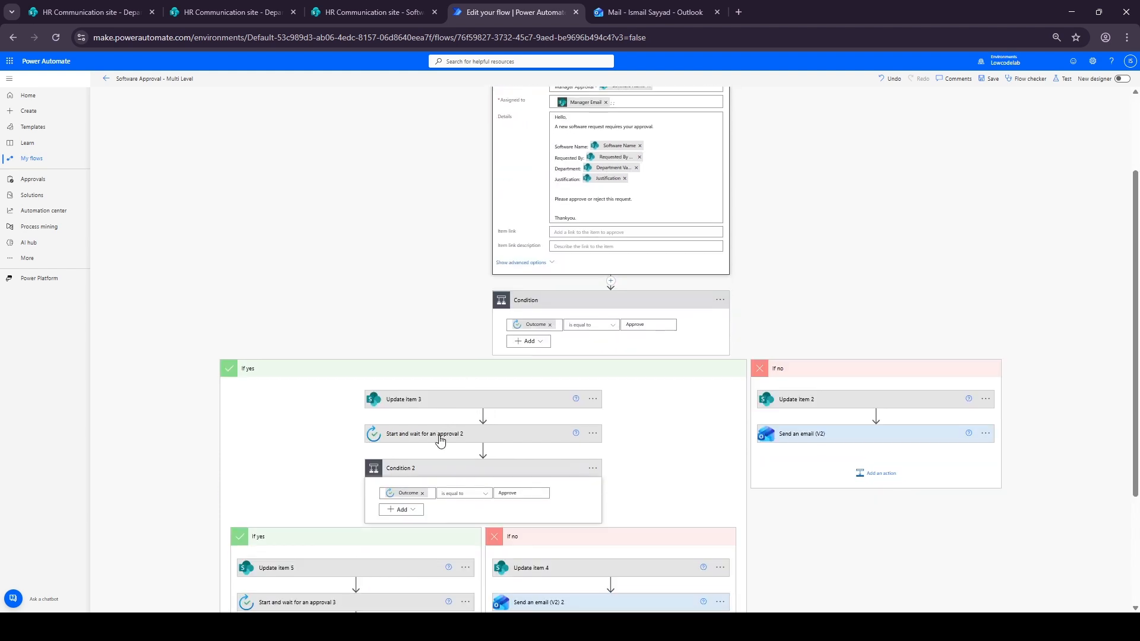
click(443, 435)
scroll(442, 409, down, 2)
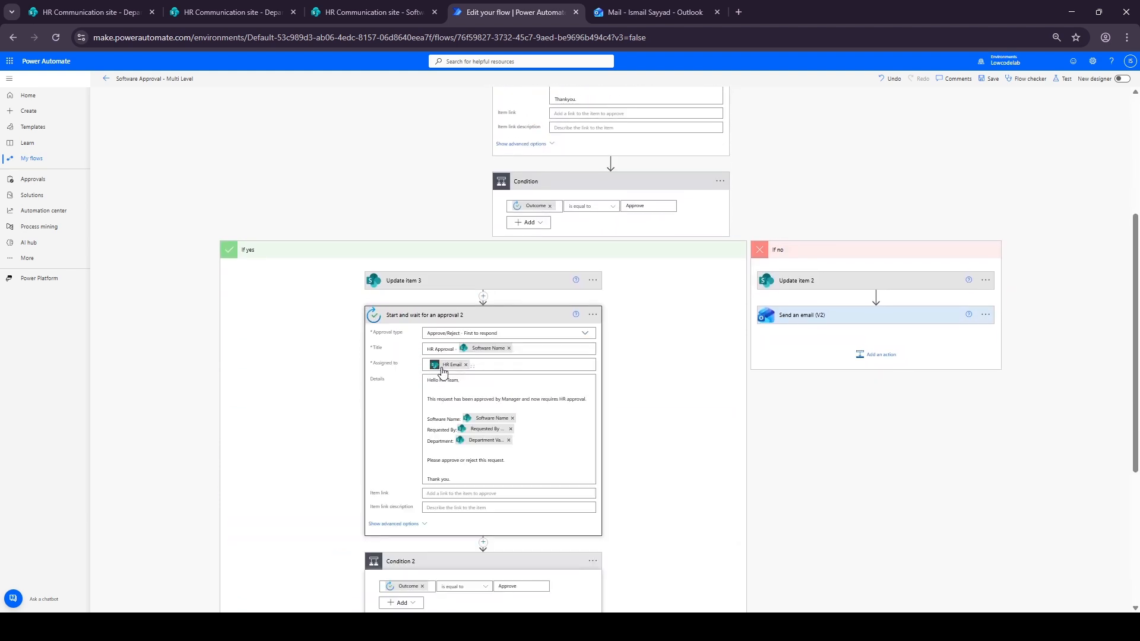
scroll(443, 371, down, 4)
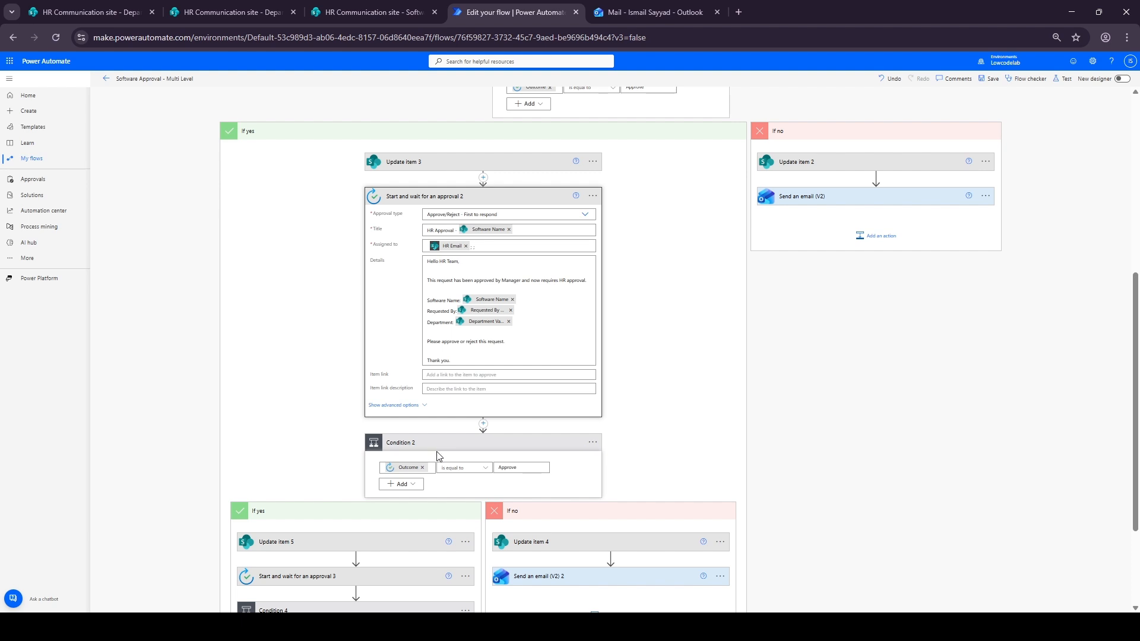
click(394, 458)
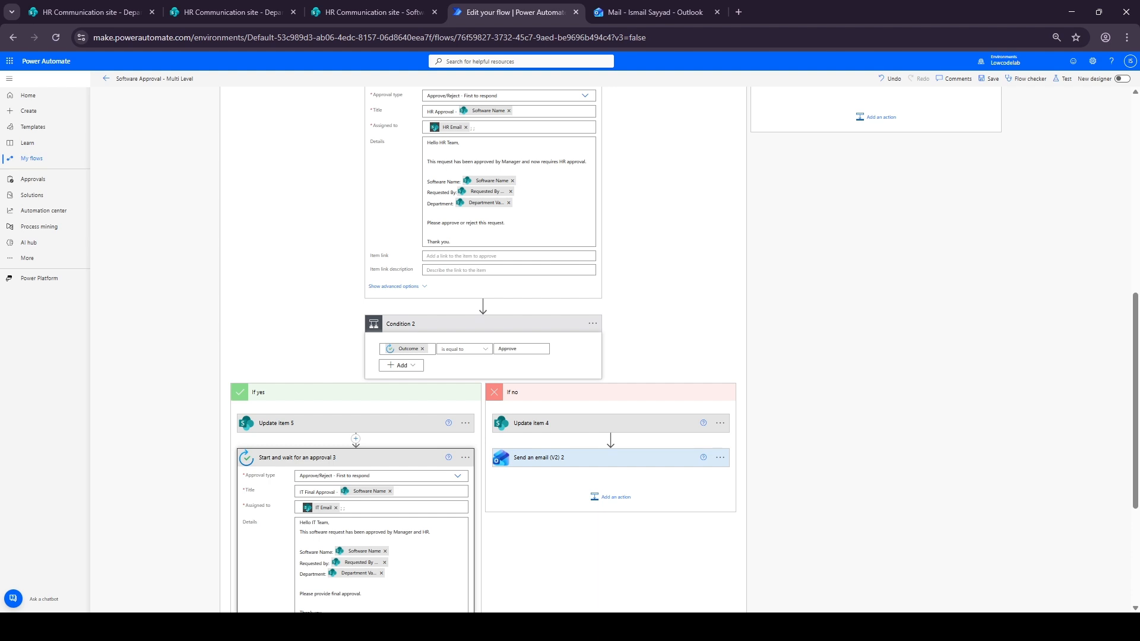
Examine the Software Requests and DepartmentApprovers lists in SharePoint and their email columns
click(386, 13)
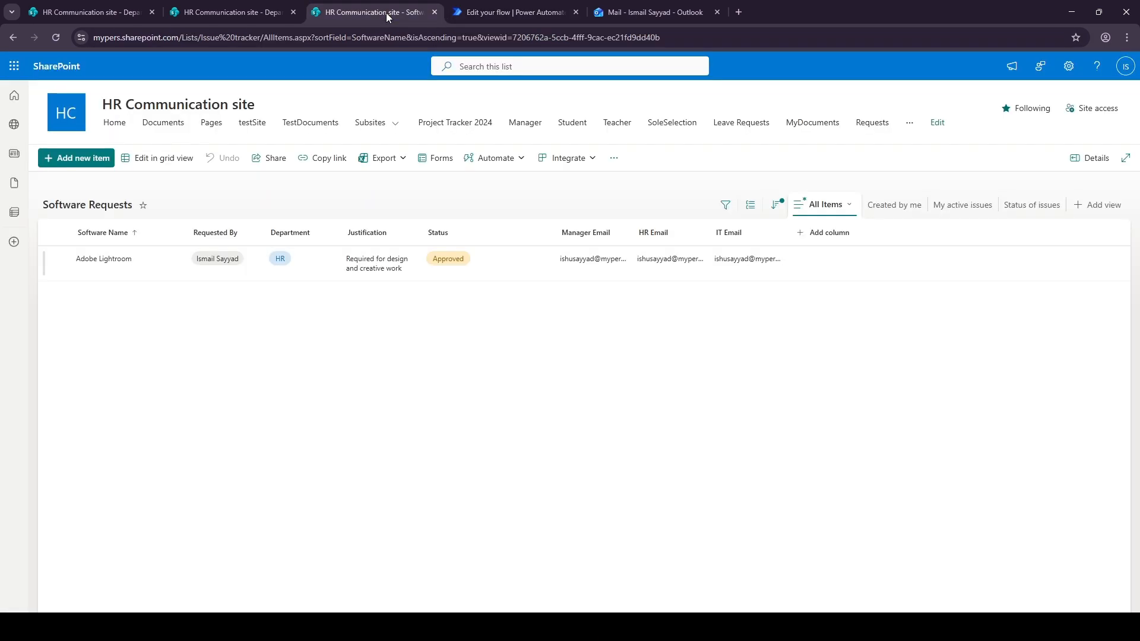
drag(631, 232, 672, 232)
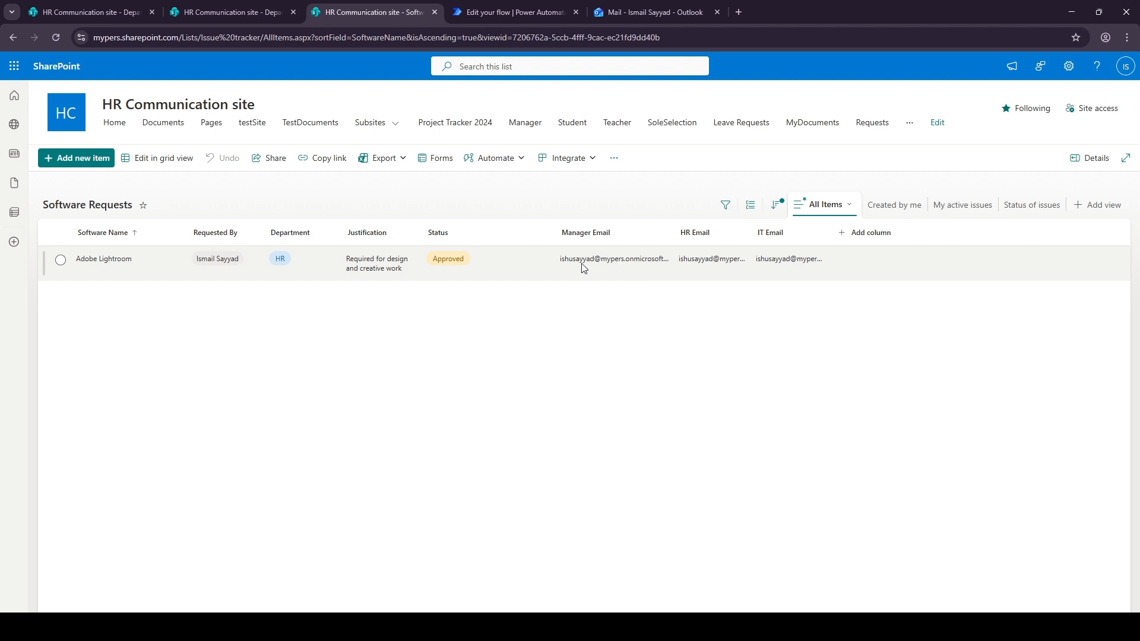
click(493, 12)
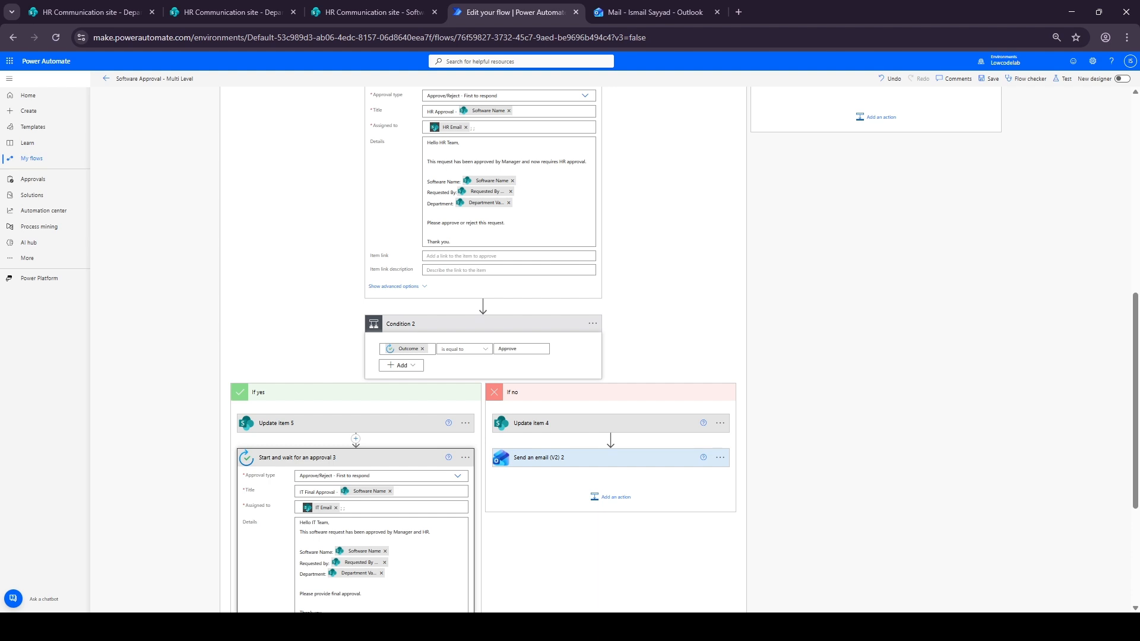
click(260, 13)
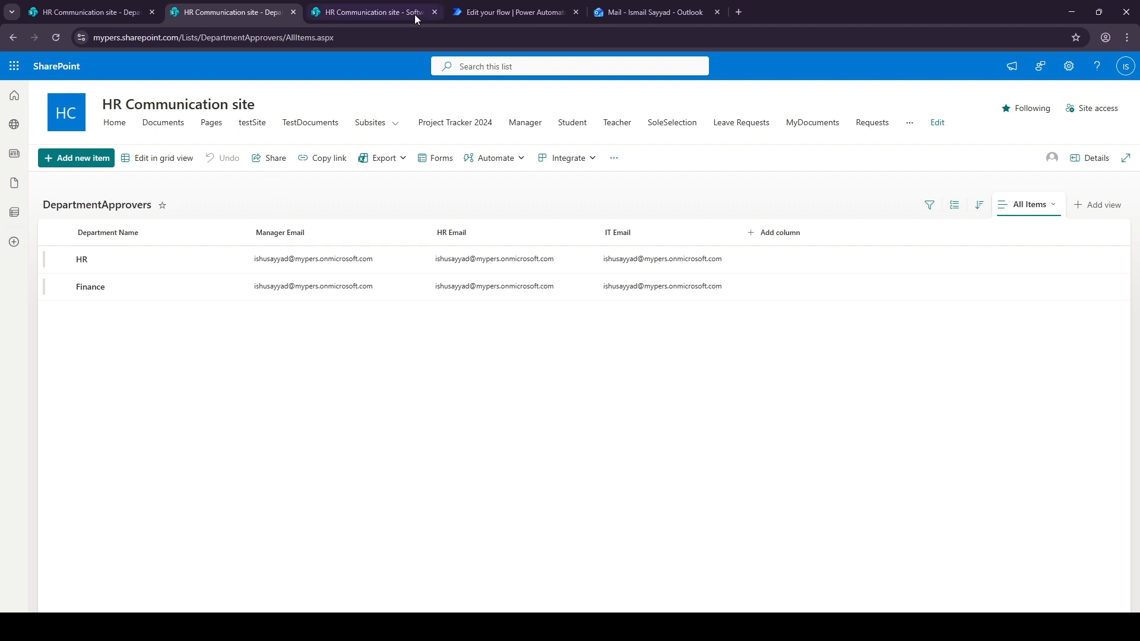
click(483, 12)
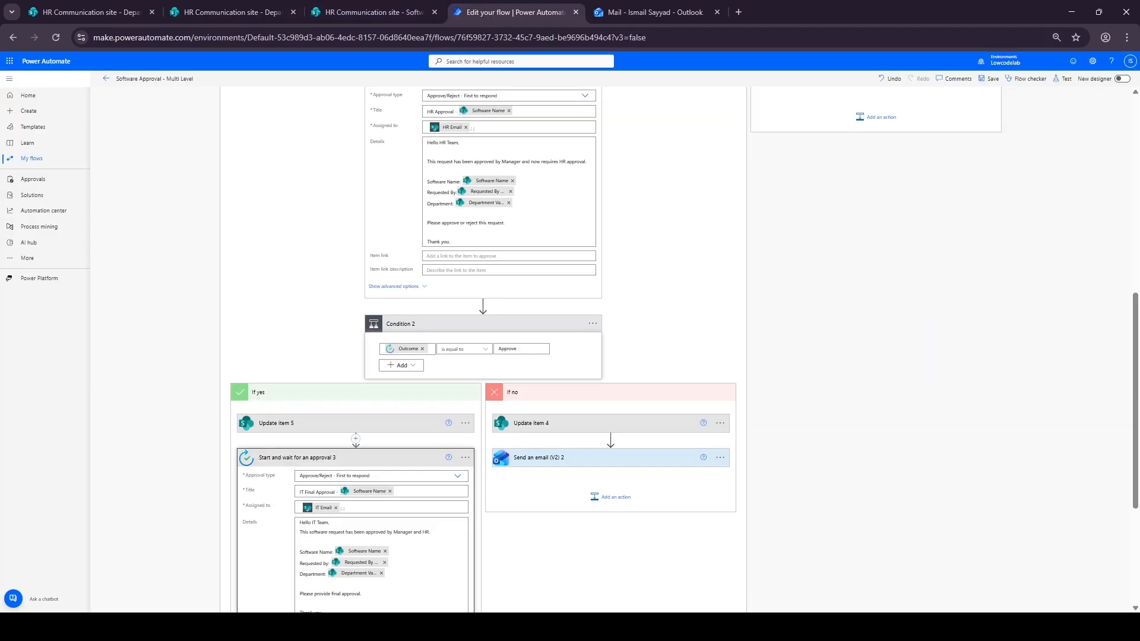
Insert a SharePoint Get items action between Update item and Start and wait for an approval
scroll(397, 354, up, 8)
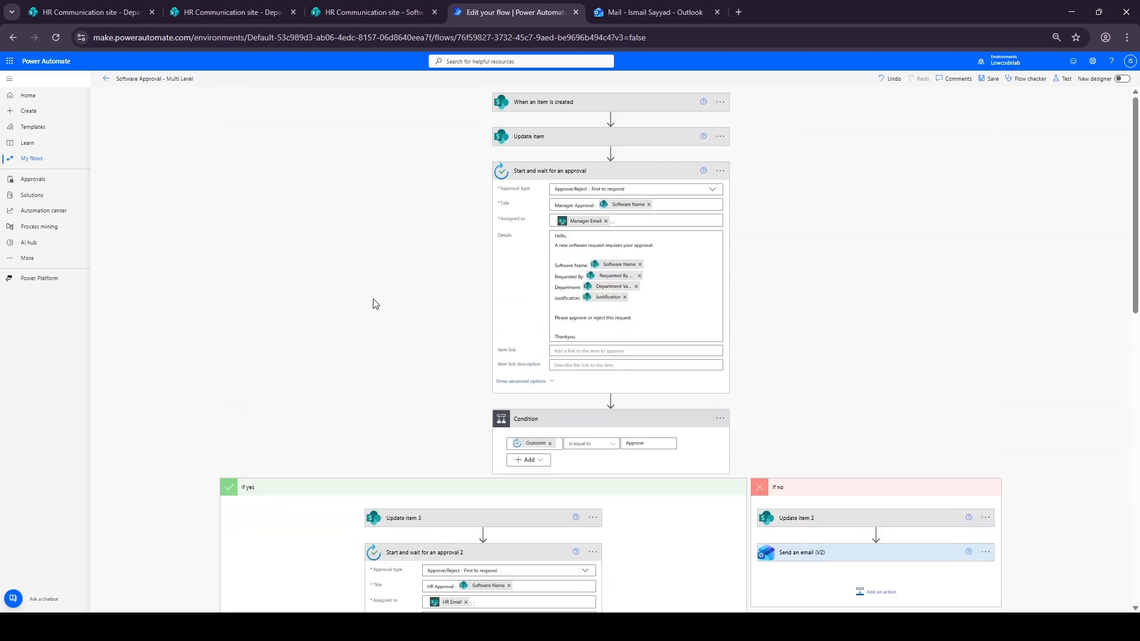
click(540, 172)
click(538, 206)
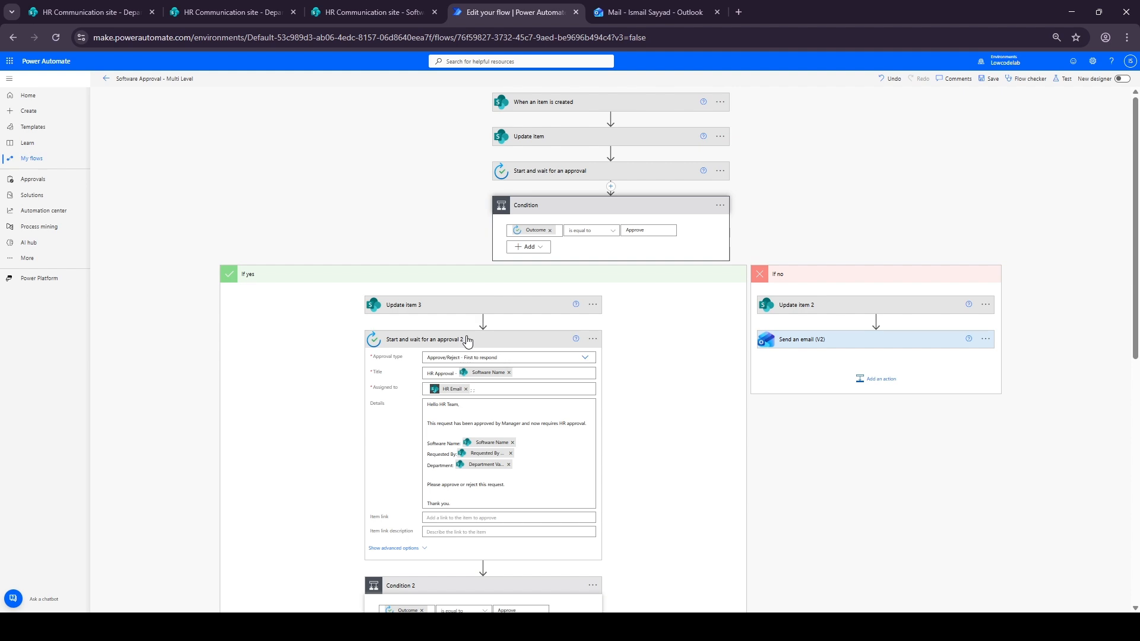
click(401, 343)
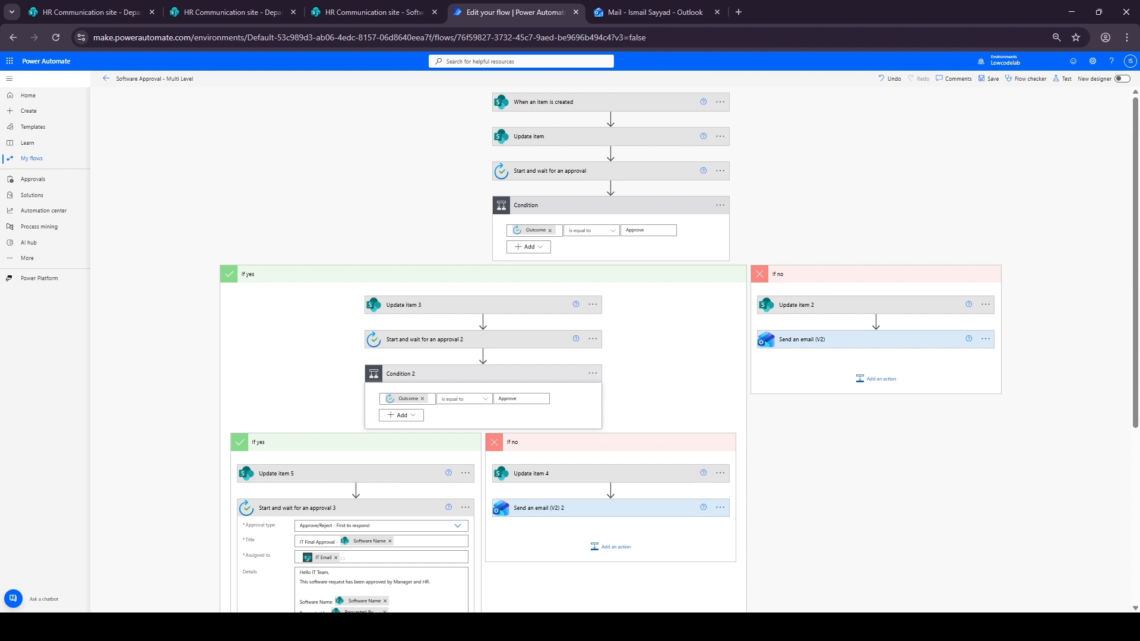
click(612, 155)
click(615, 165)
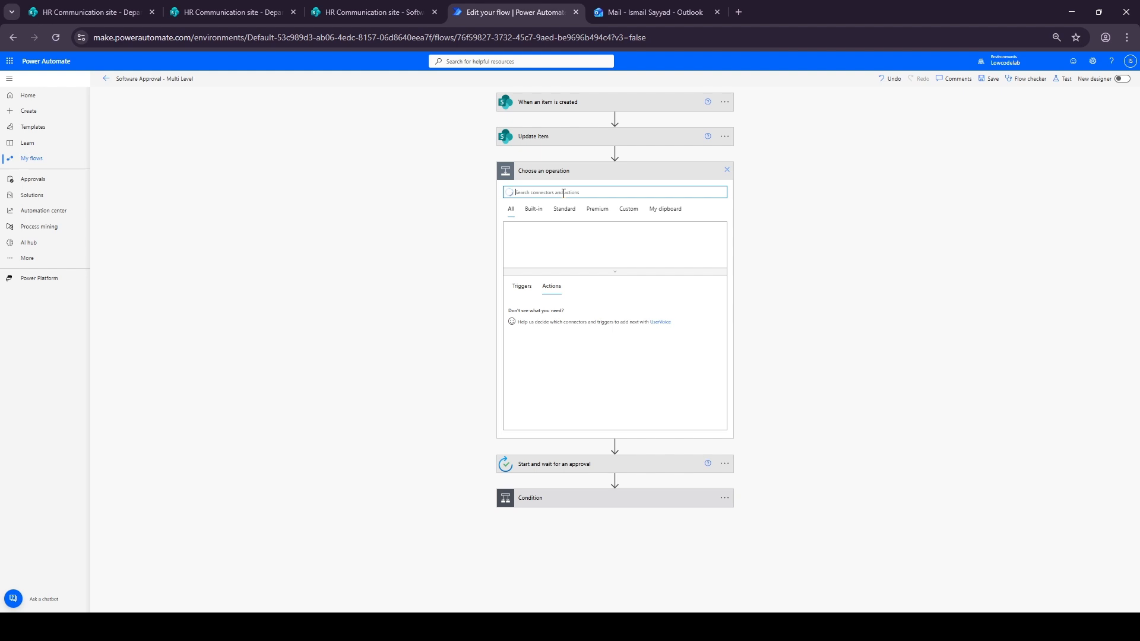
text(Gwt Itemas)
click(1057, 38)
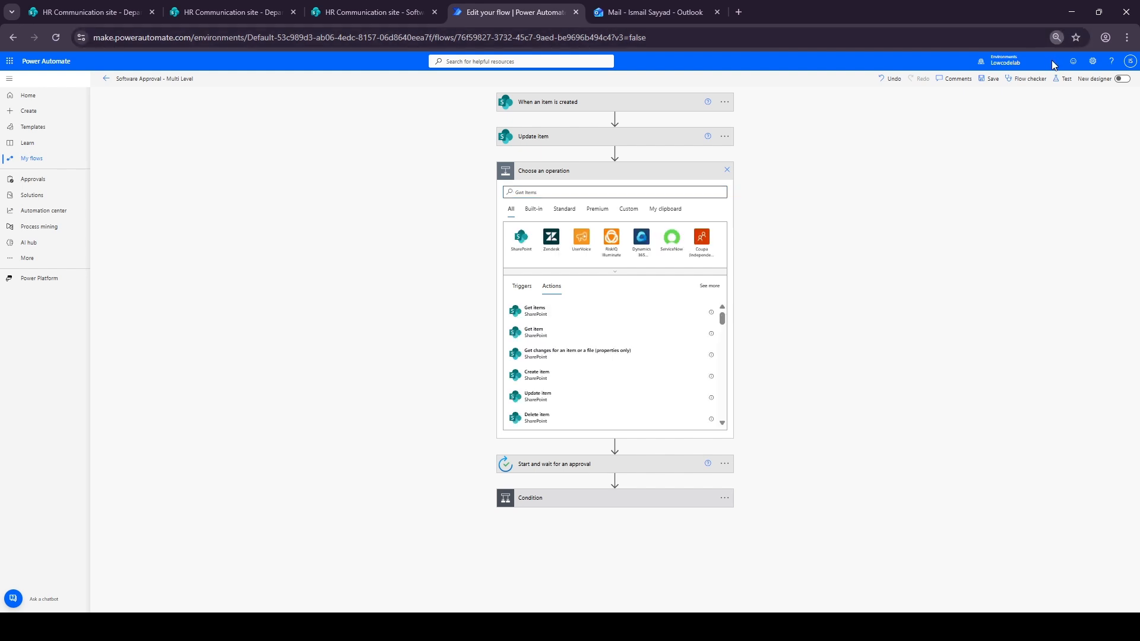
click(1053, 63)
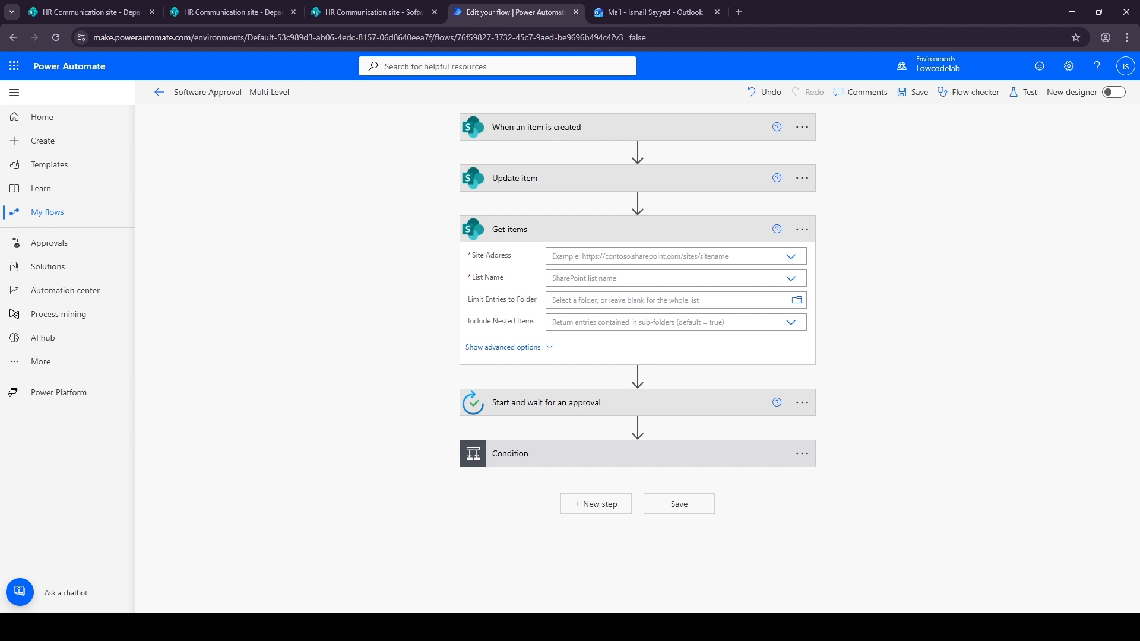
Set Get items to the HR Communication site and the DepartmentApprovers list
click(608, 256)
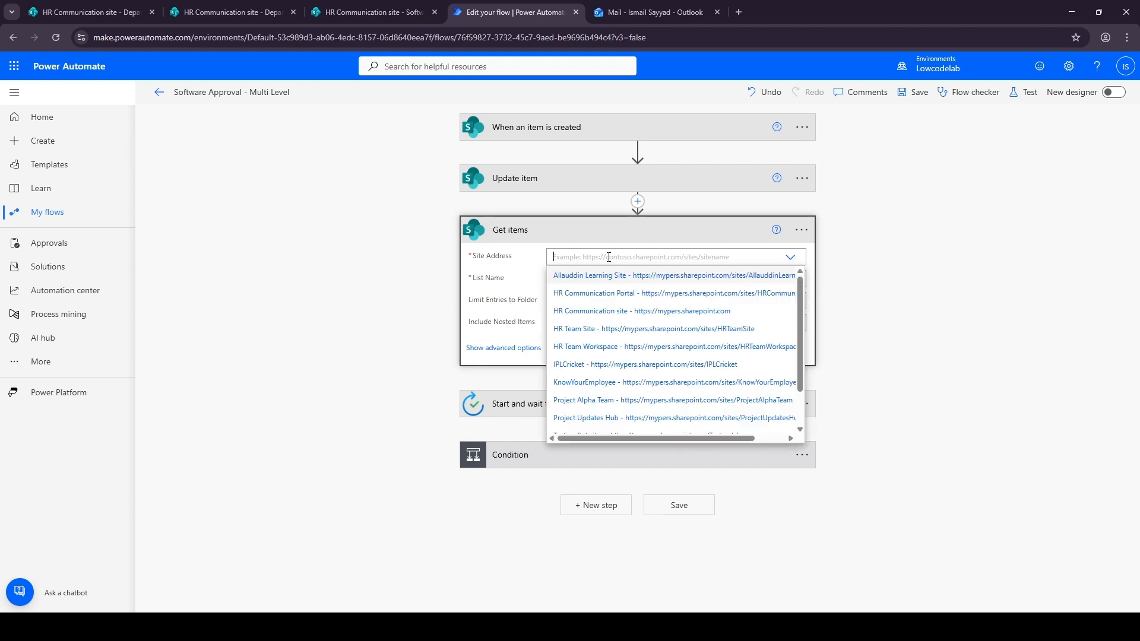
click(605, 311)
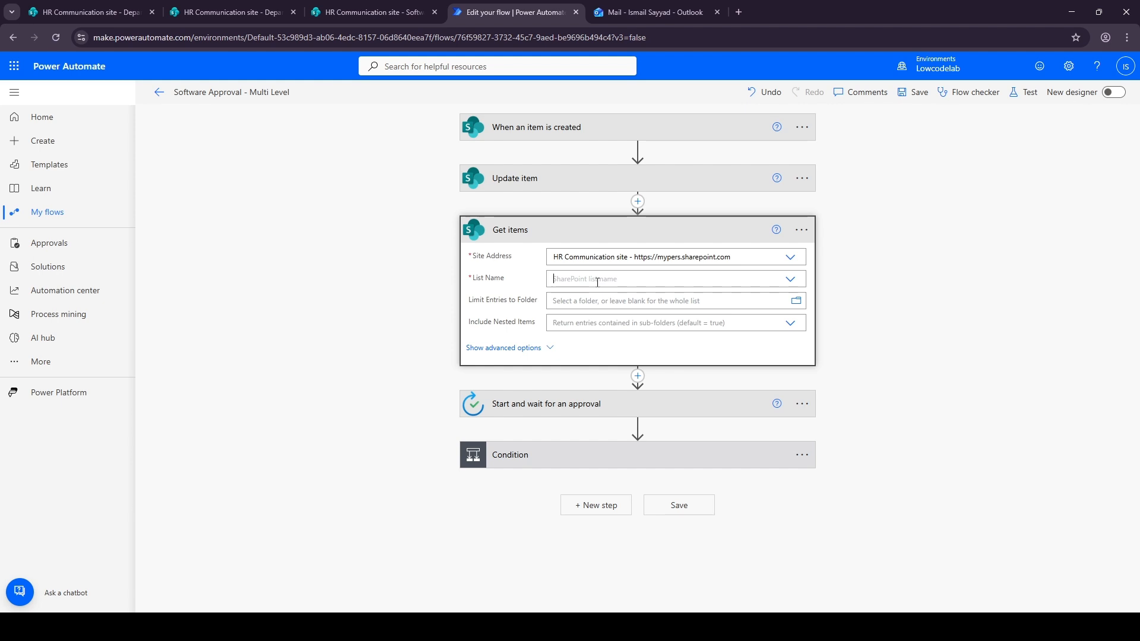
click(598, 279)
text(Depart)
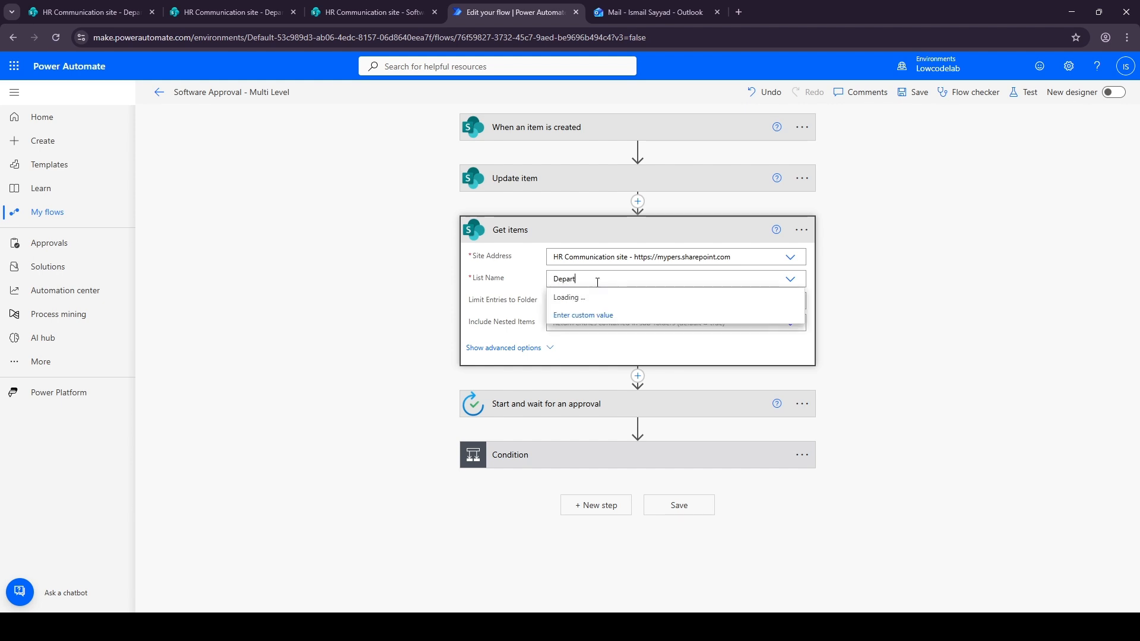
click(609, 298)
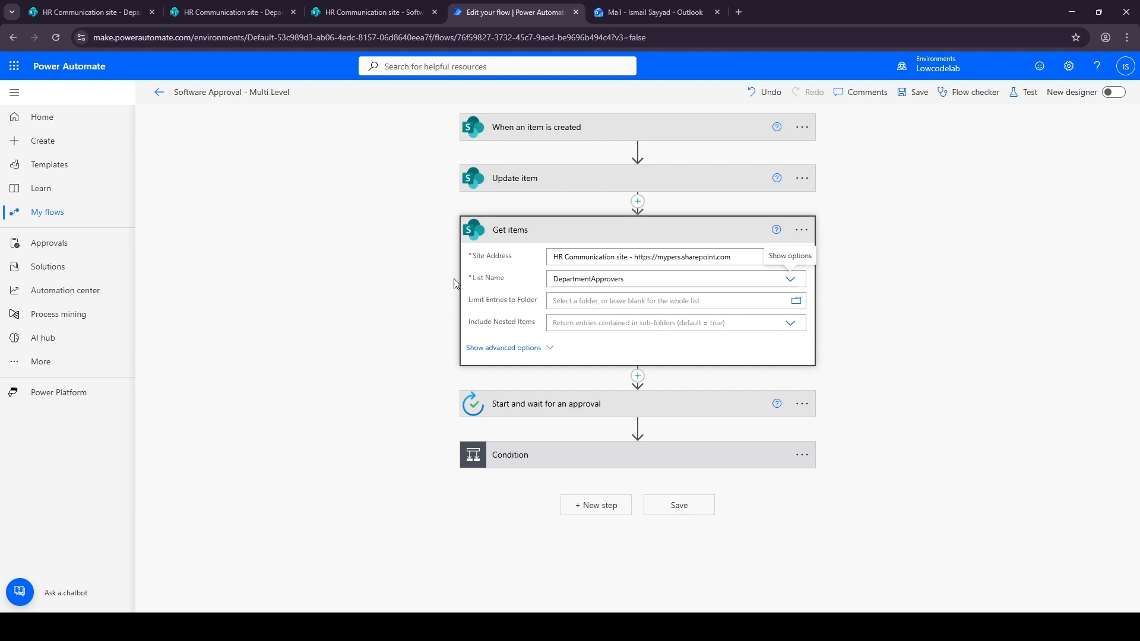
Set the Get items filter query to Title eq 'Department Value' using the Department Value dynamic content
click(503, 348)
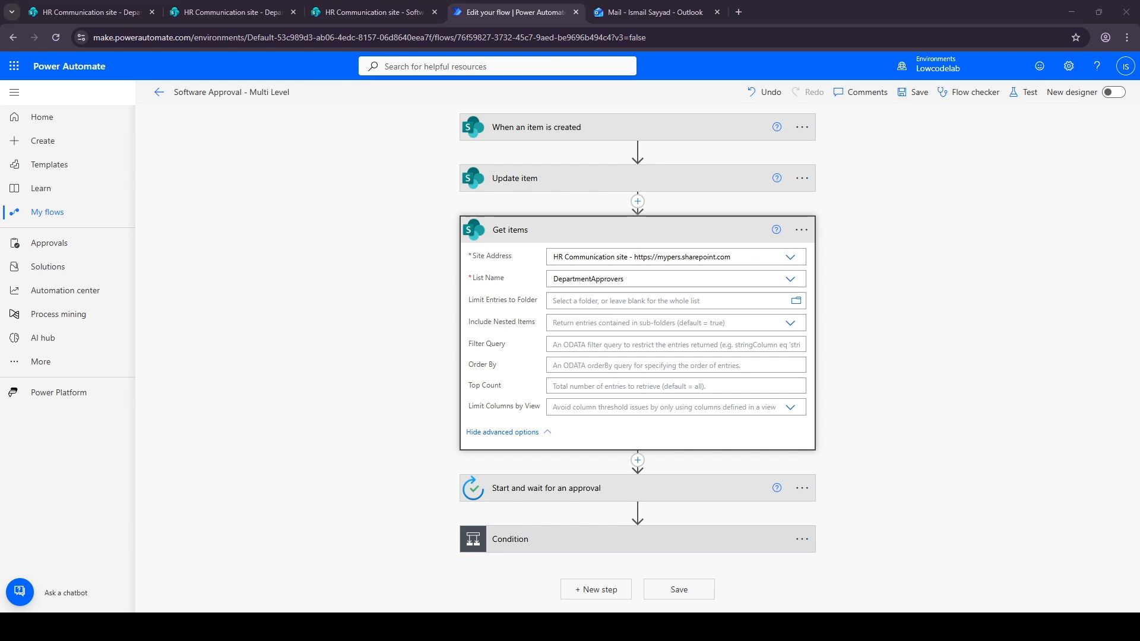
click(561, 345)
text(le)
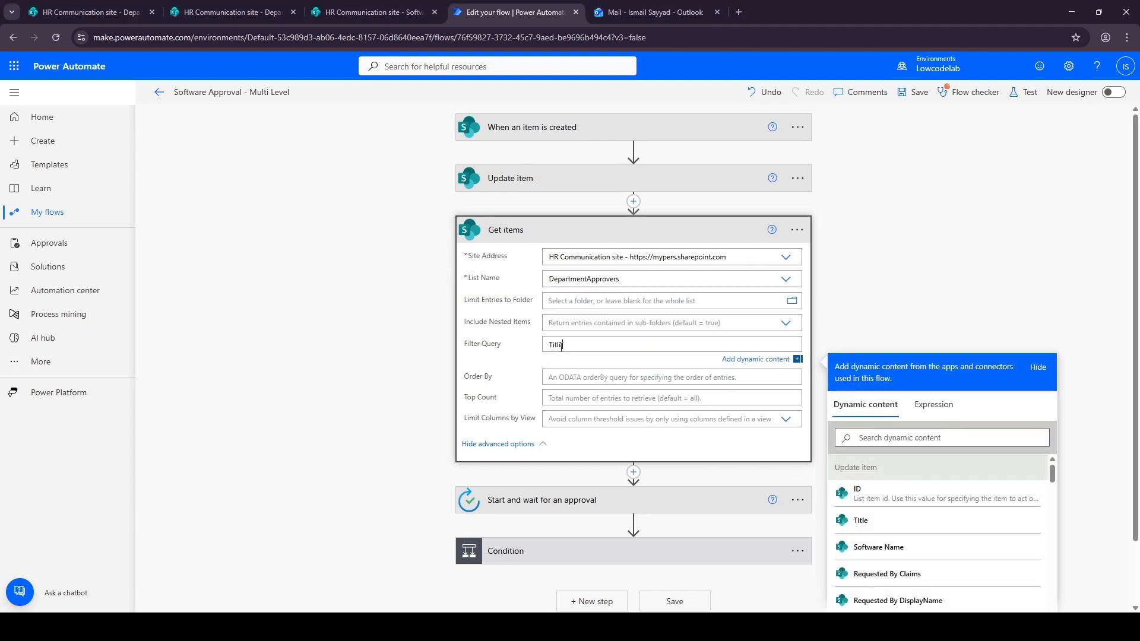
text( eq)
click(1042, 438)
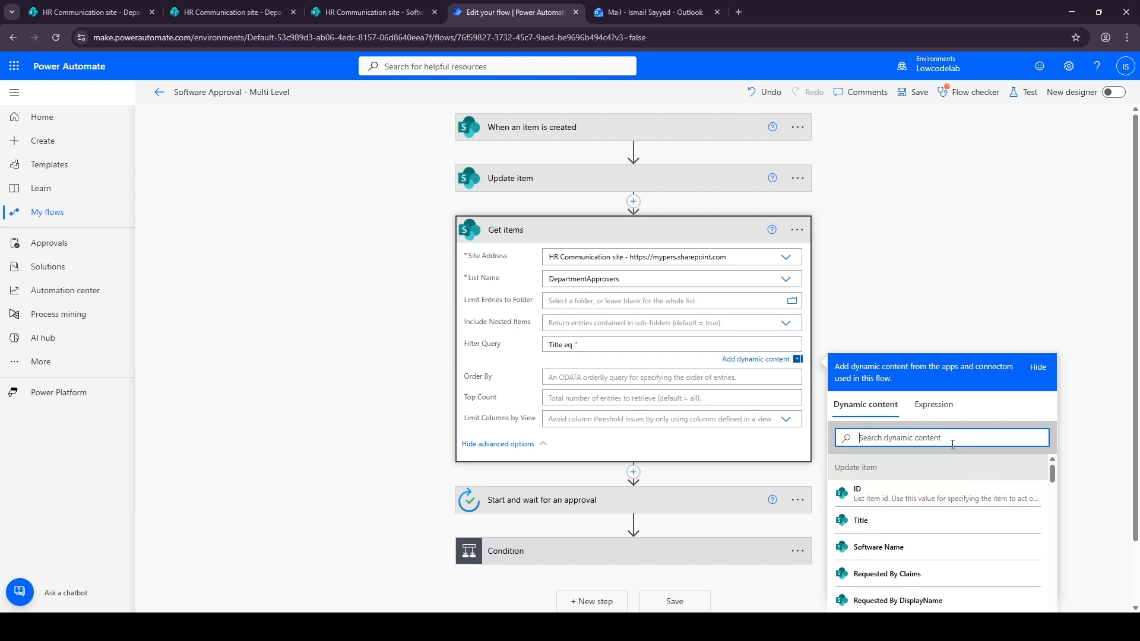
text(Depart)
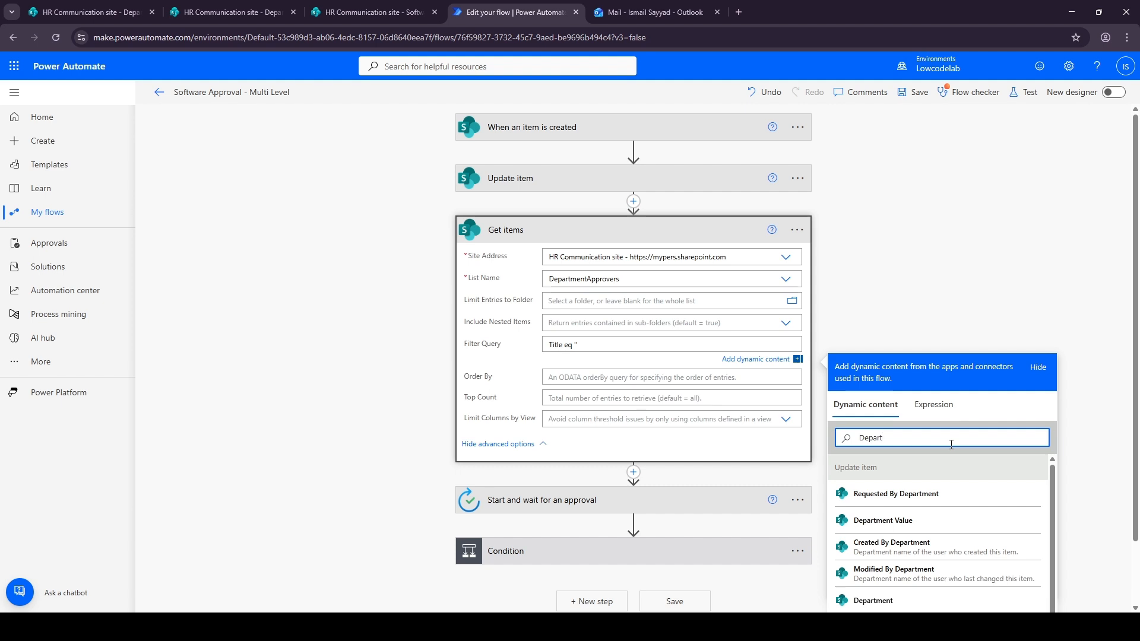
click(881, 521)
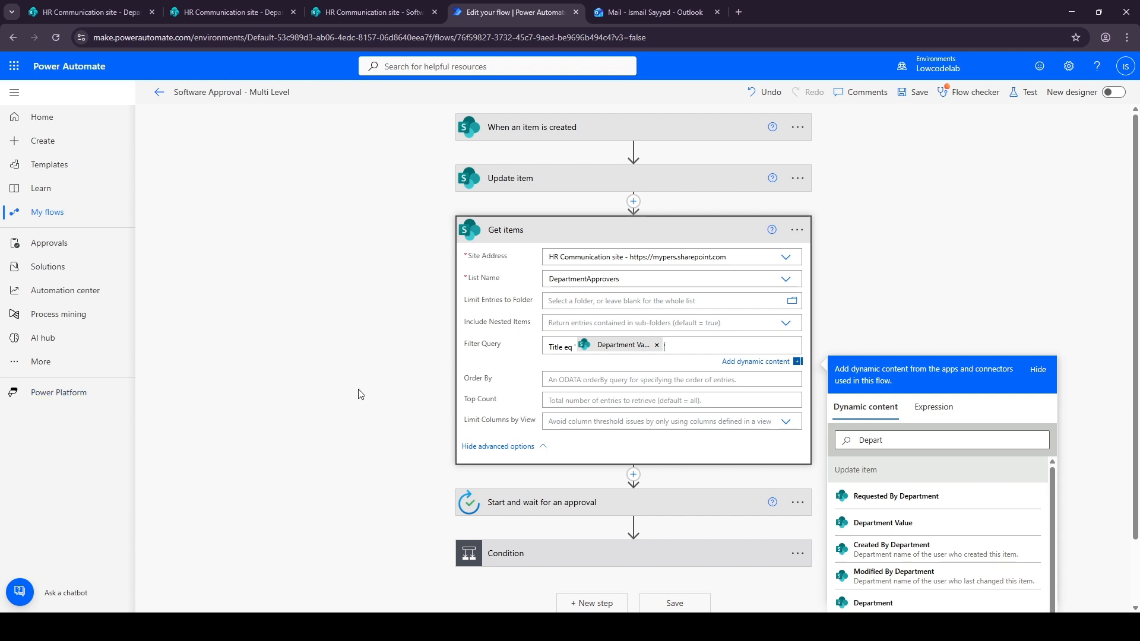
click(593, 236)
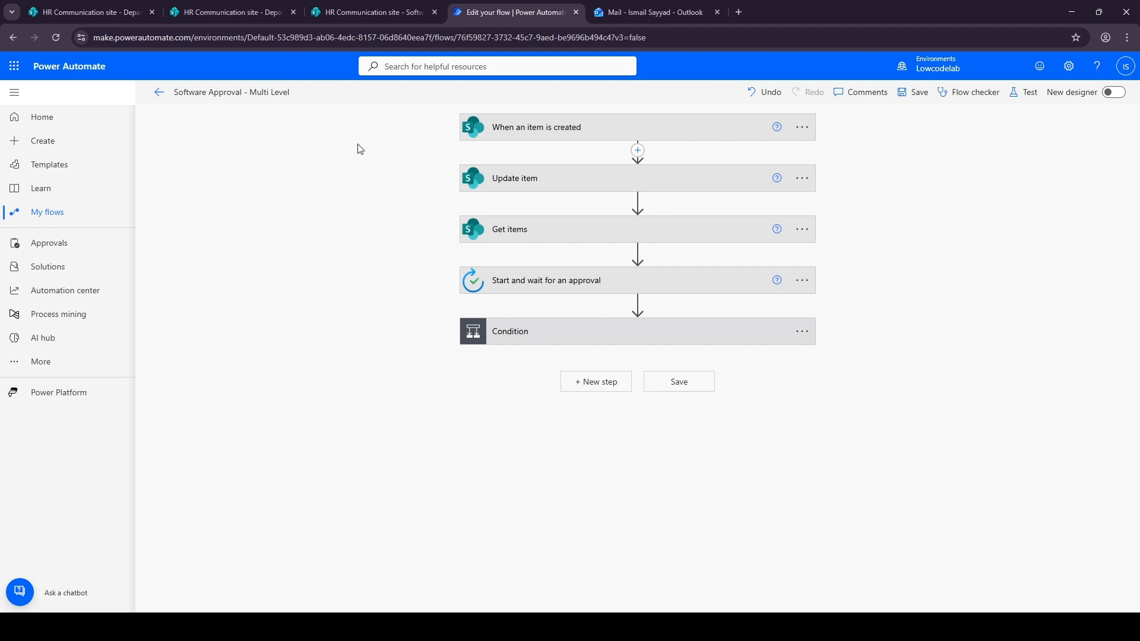
click(525, 237)
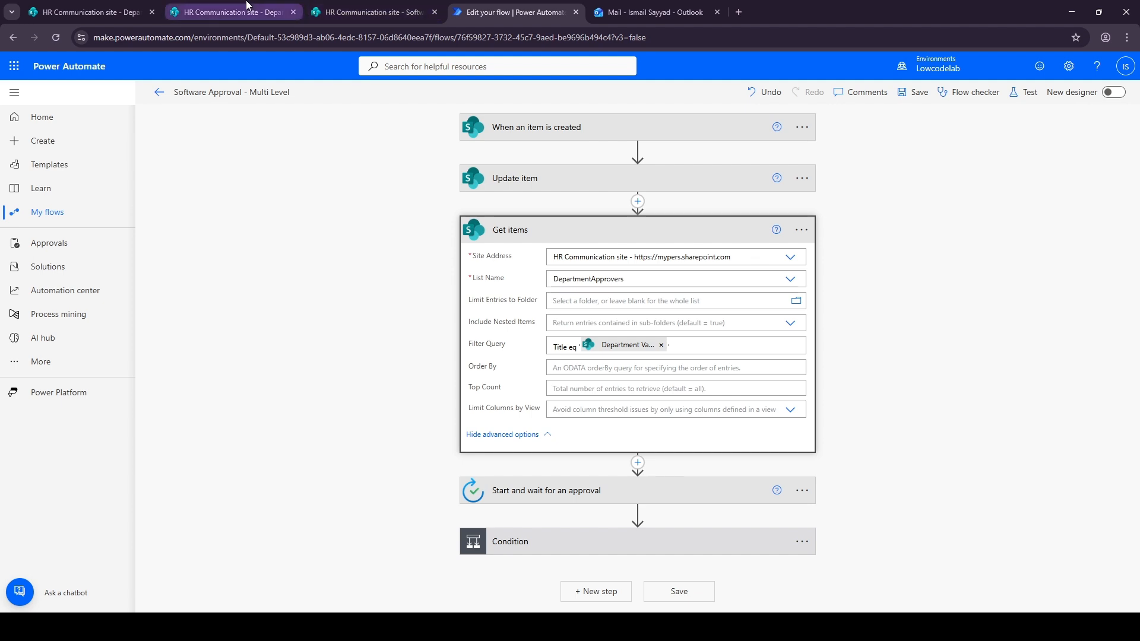
Compare the department names in the DepartmentApprovers and Software Requests lists
click(232, 12)
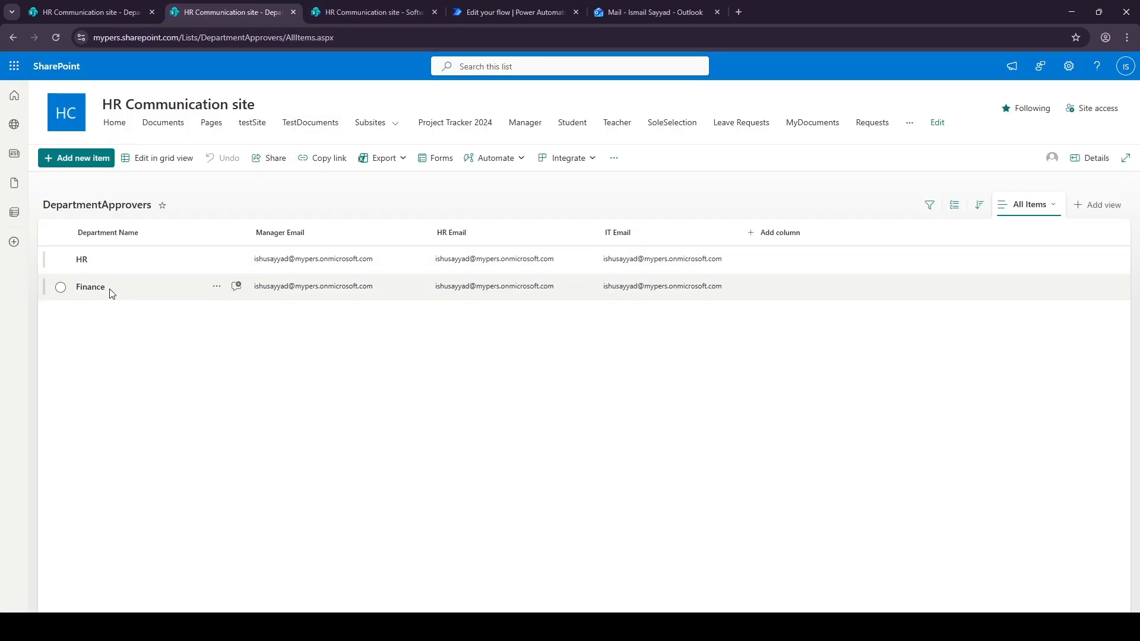
click(361, 14)
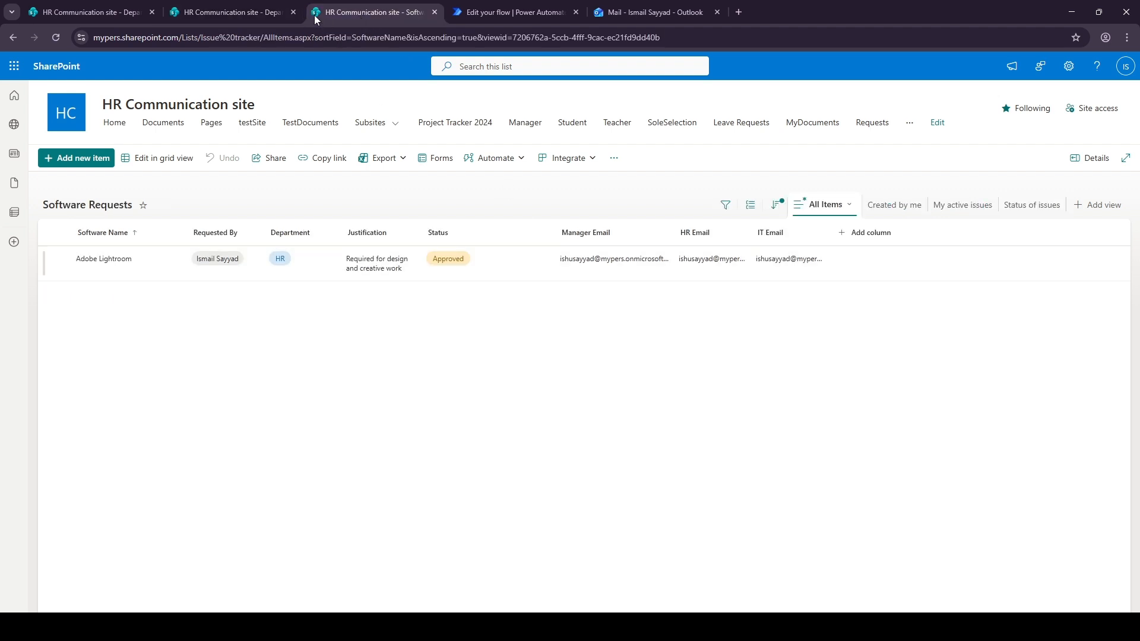
click(244, 2)
click(469, 12)
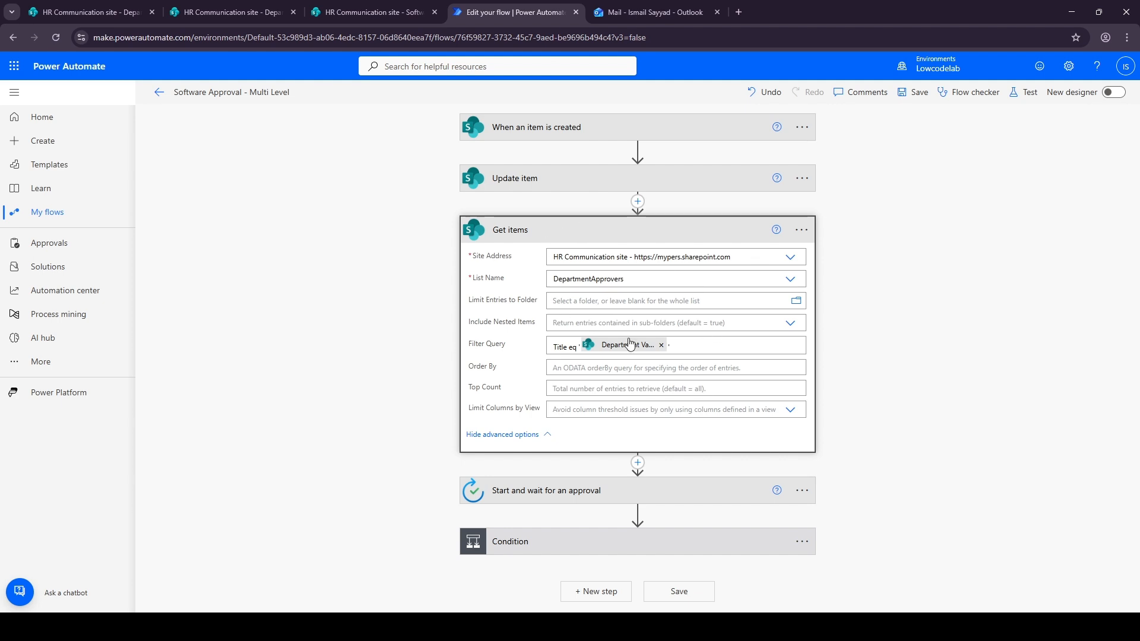
Insert a Compose action between Get items and Start and wait for an approval
click(535, 240)
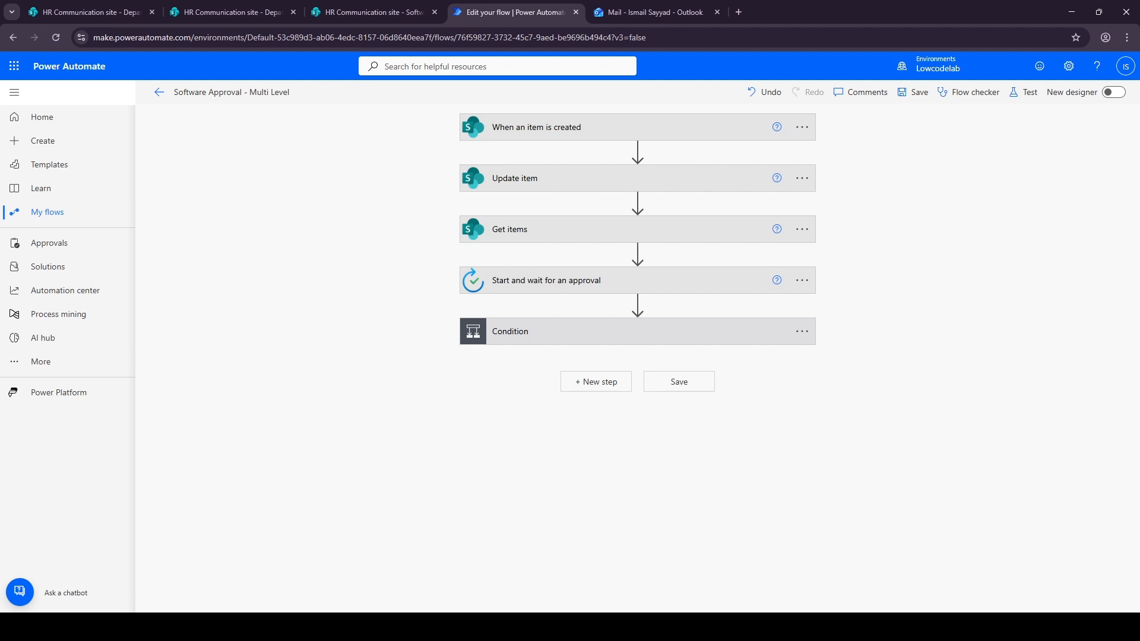
click(636, 254)
click(624, 272)
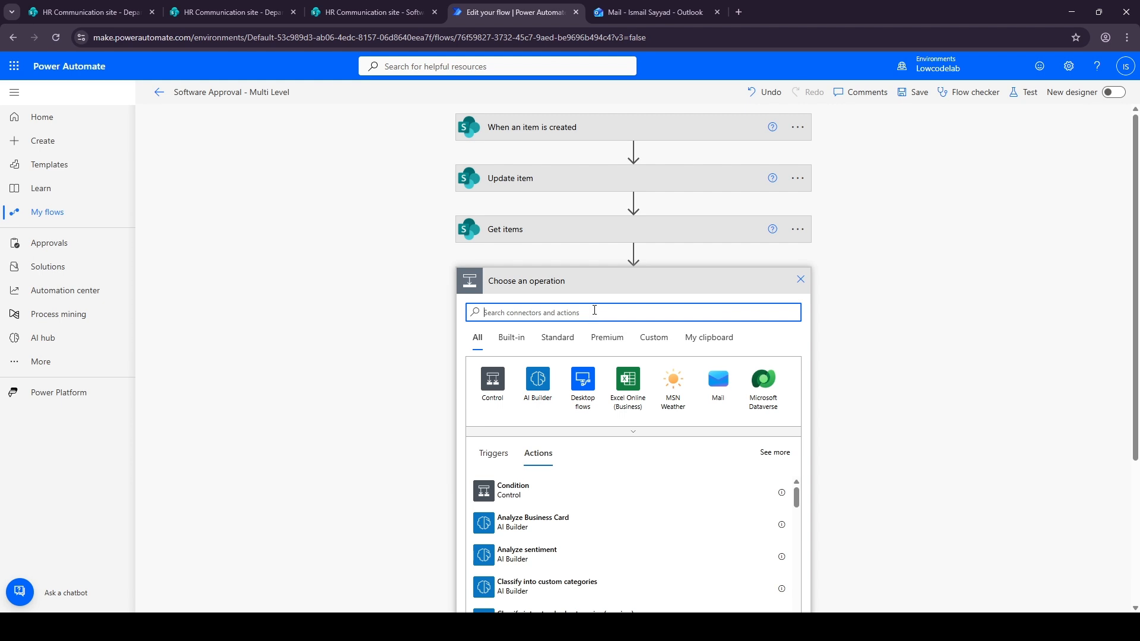
text(Compose)
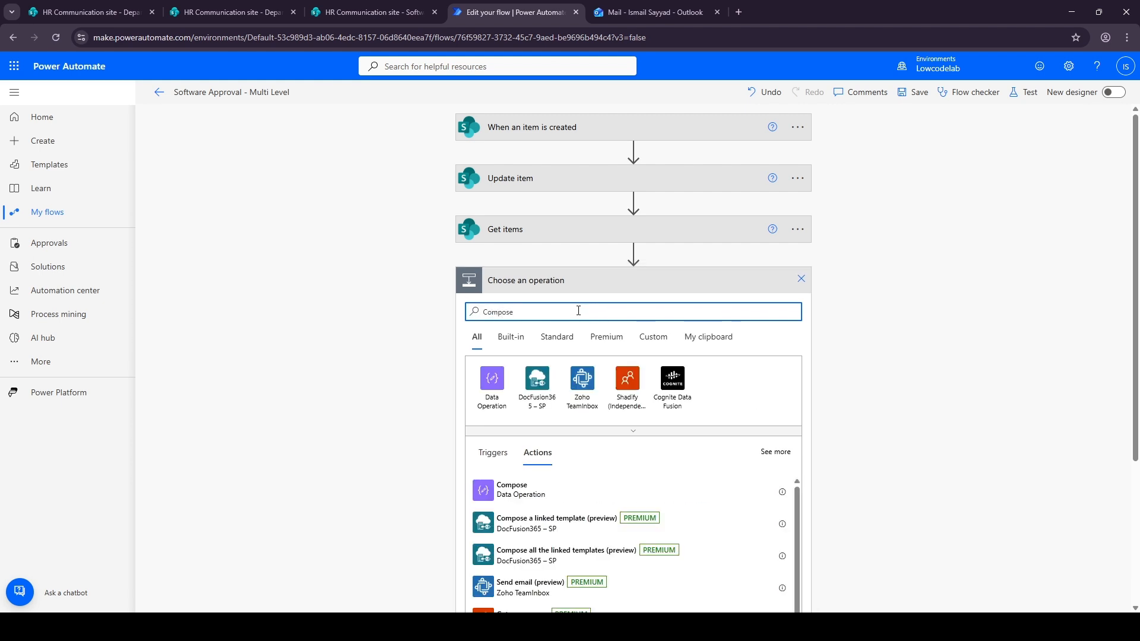
click(526, 496)
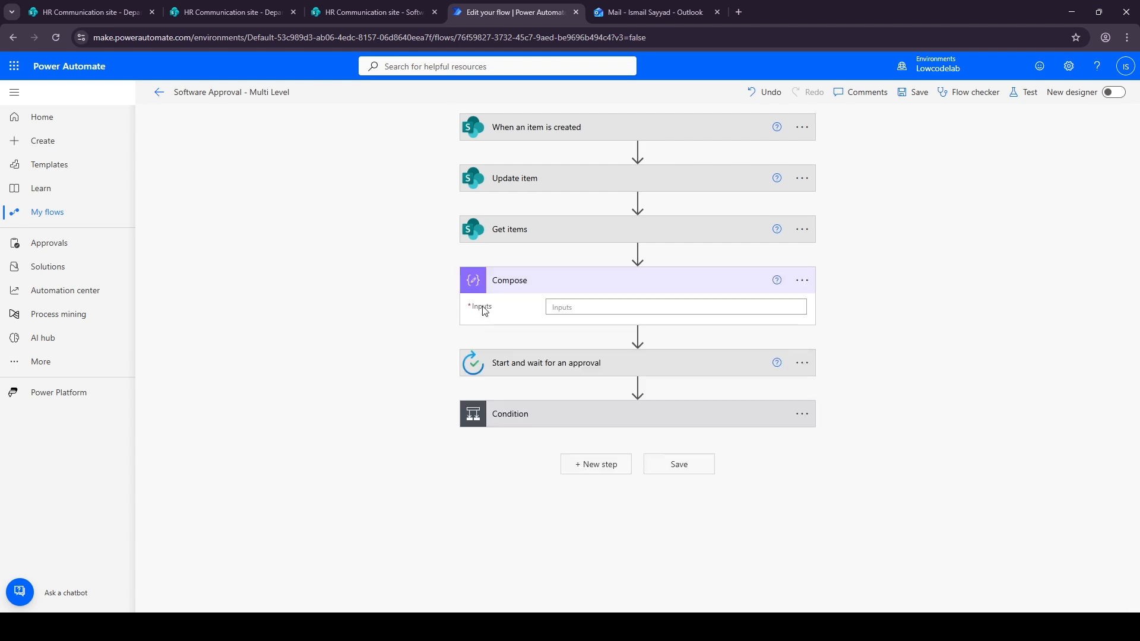
Set the Compose inputs to a pasted first(...) expression built in the expression editor
click(577, 308)
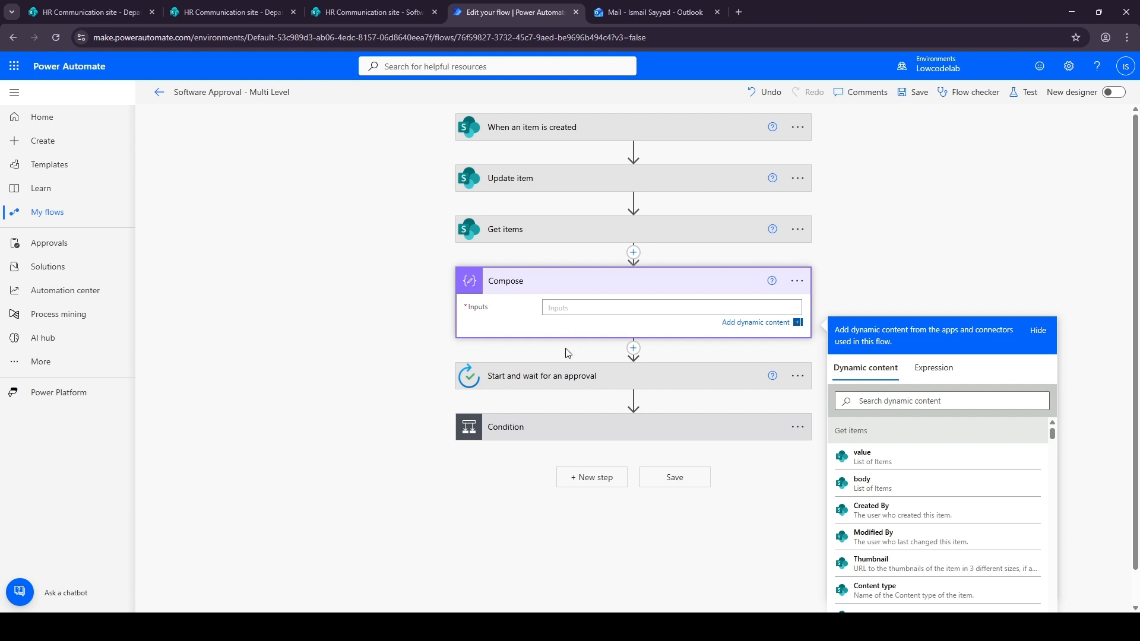
click(930, 363)
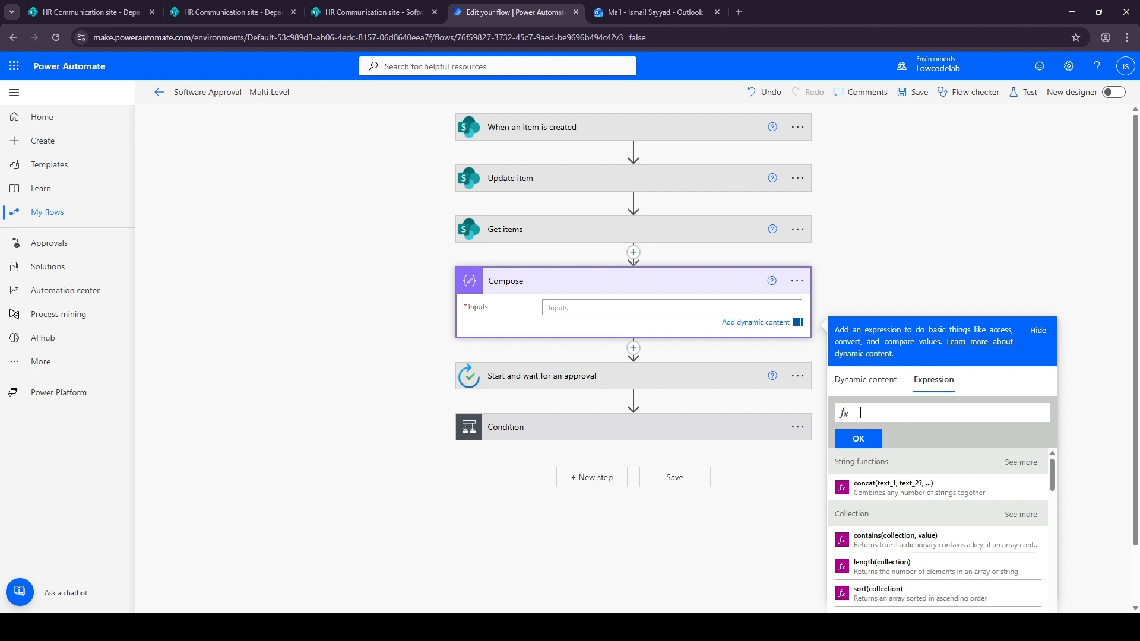
text(first()
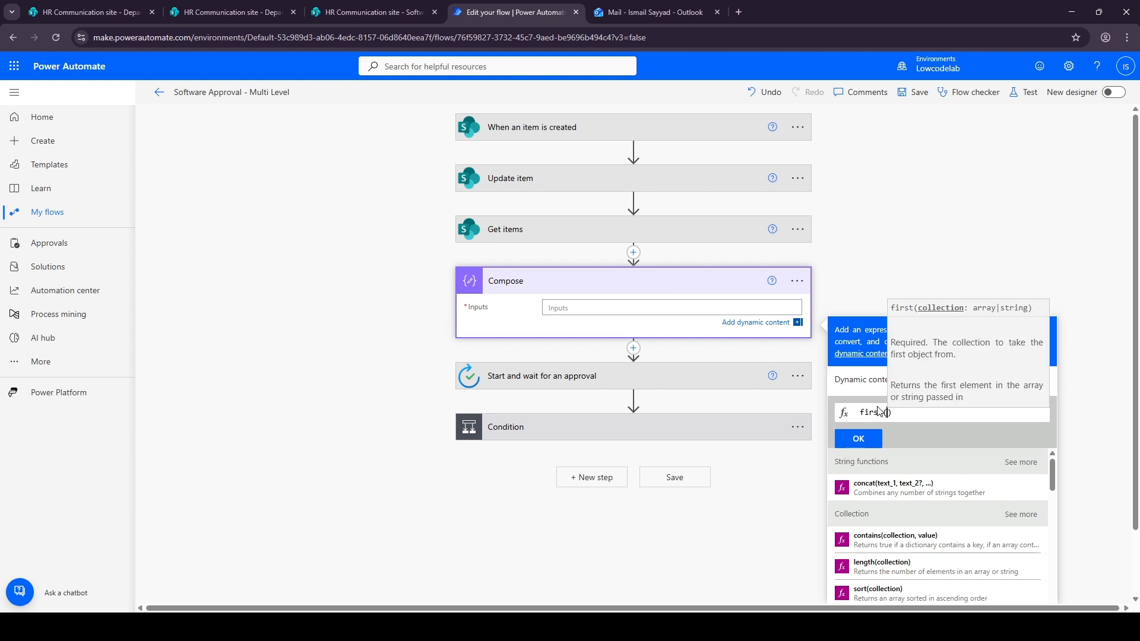
click(832, 627)
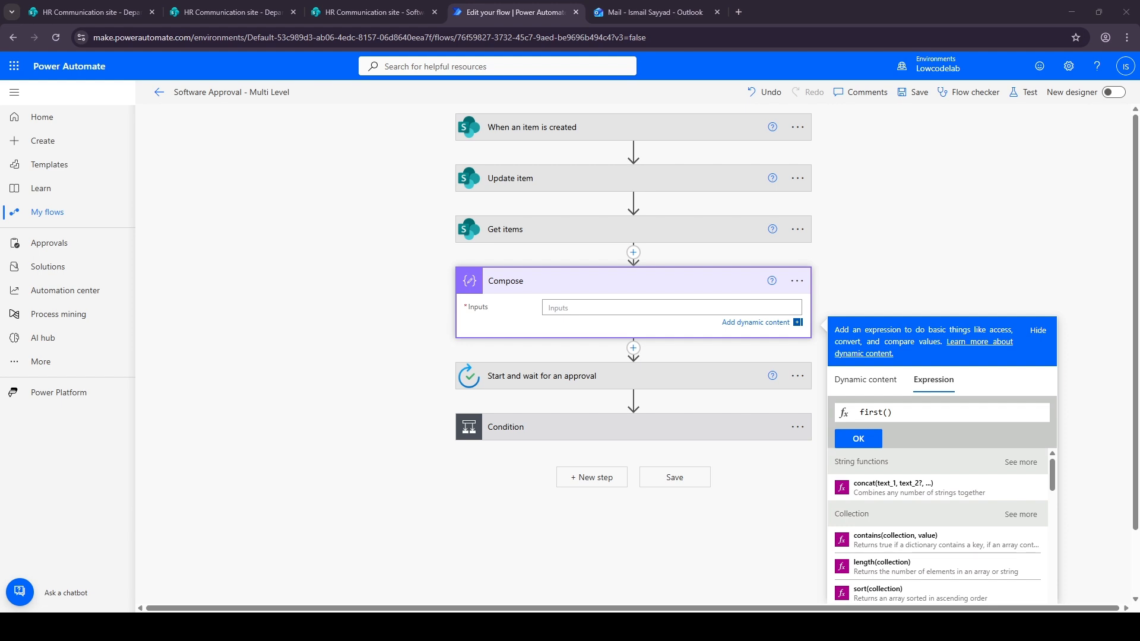
click(922, 415)
key(ctrl+a)
text(first(body('Get_items')?['value'])?['ManagerEmail'])
click(859, 439)
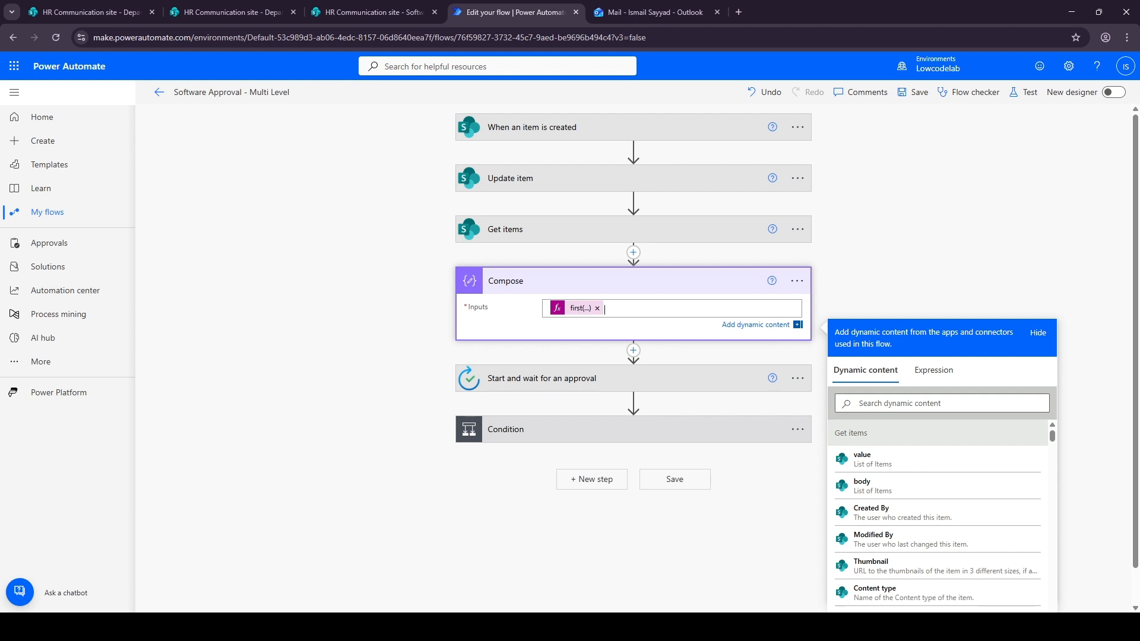
Replace the first approval's Assigned to value with the Compose Outputs dynamic content
click(555, 379)
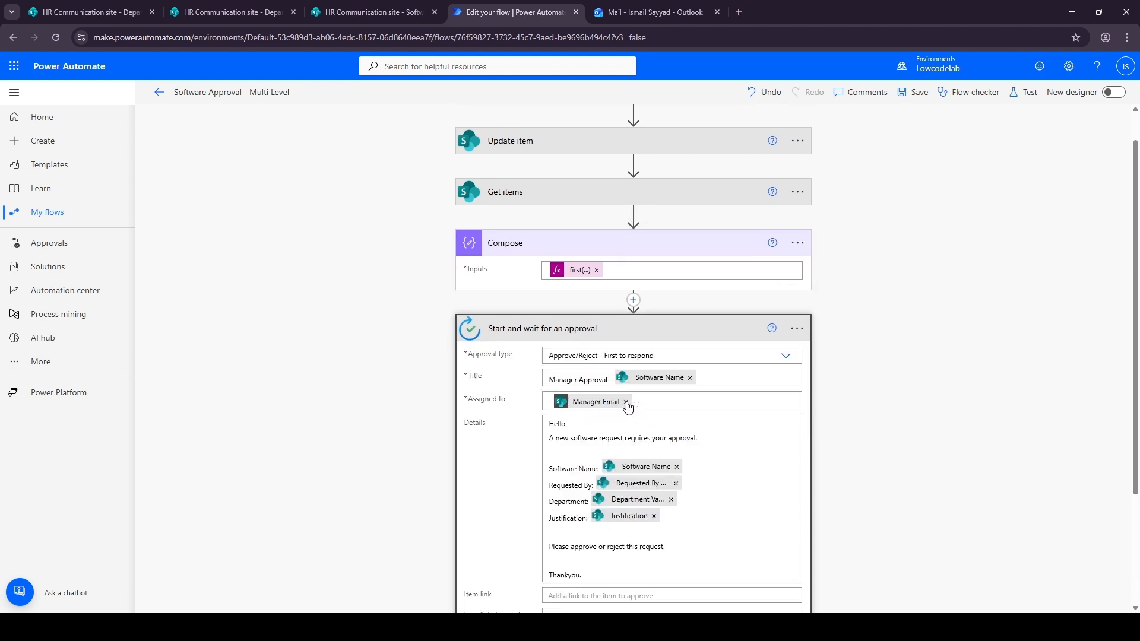
click(626, 403)
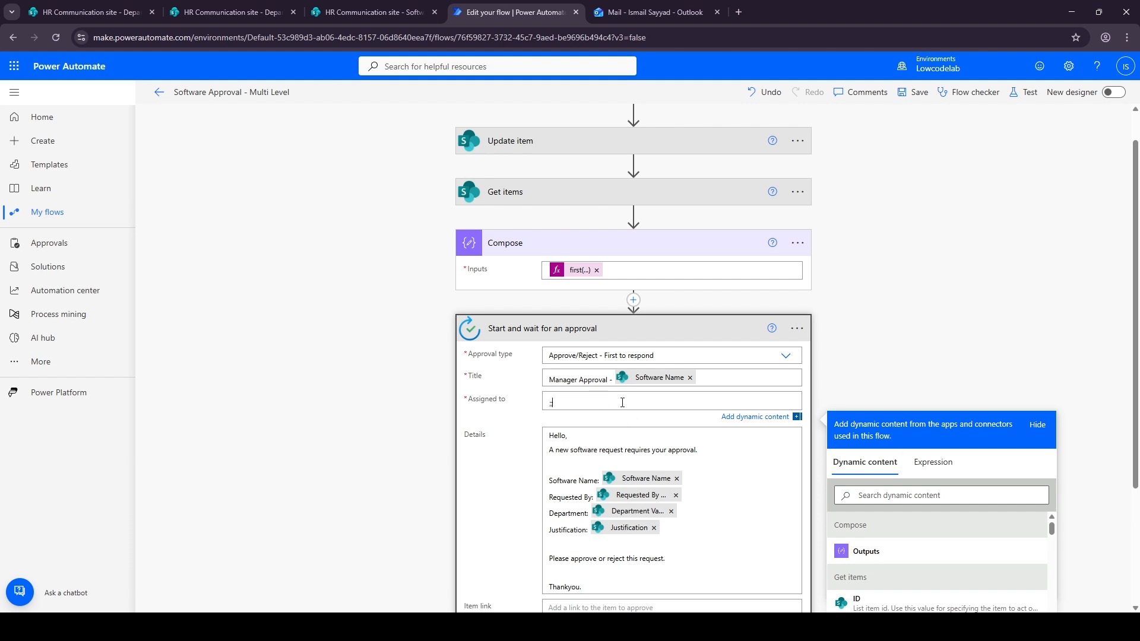
click(865, 551)
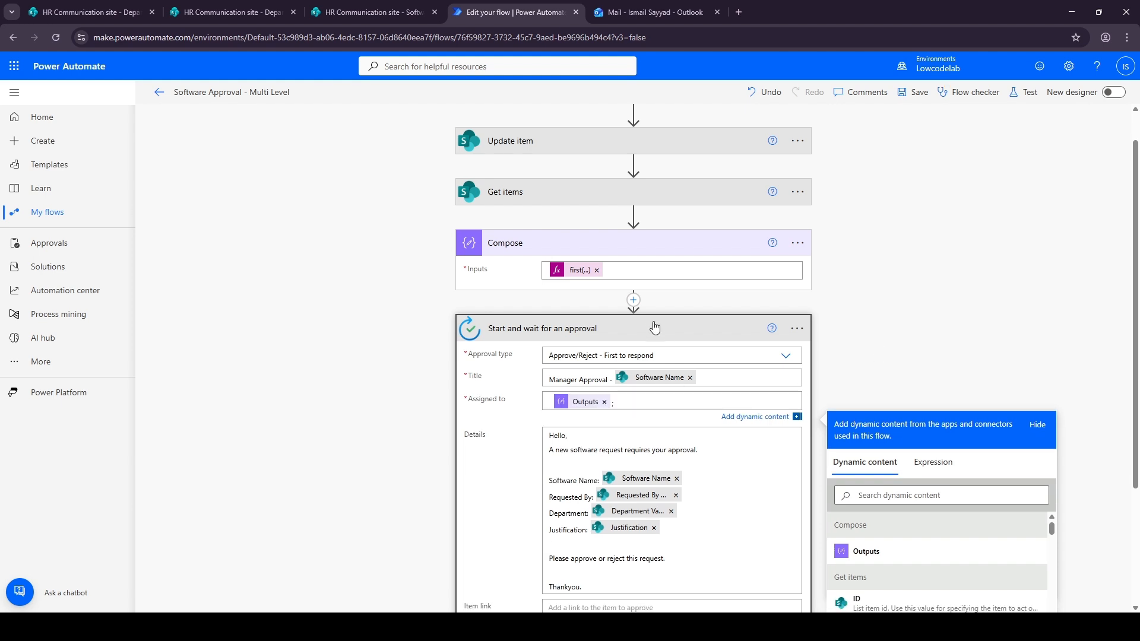
click(682, 336)
click(550, 423)
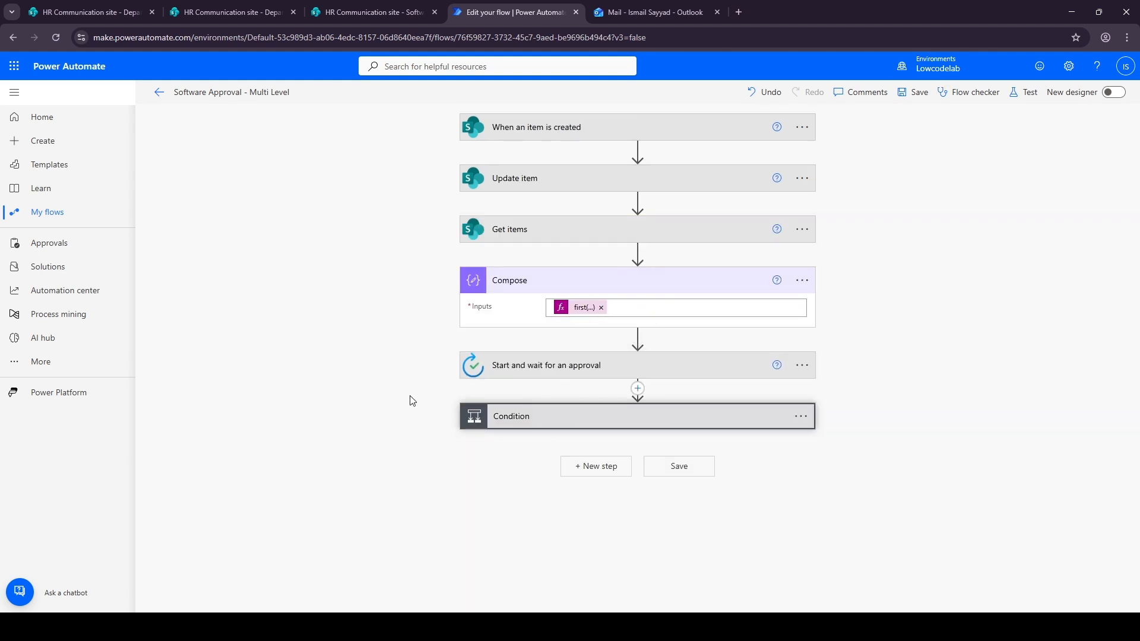
Add a Compose action after Update item 3 in the If yes branch and paste the first(...) expression into its inputs
scroll(392, 409, down, 2)
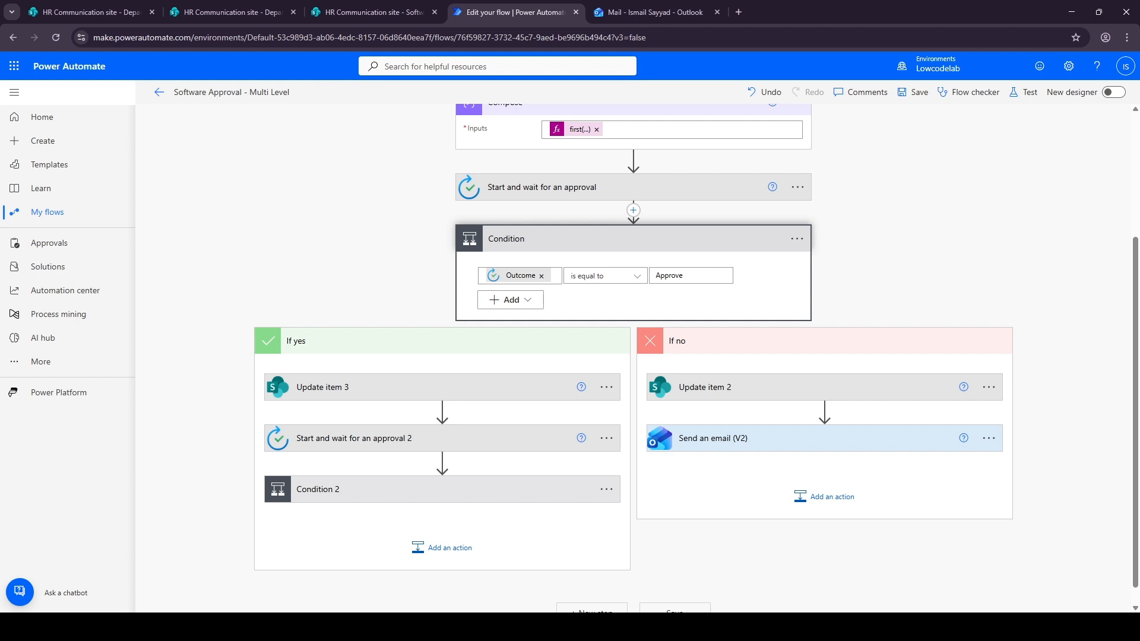
click(441, 415)
text(Compose)
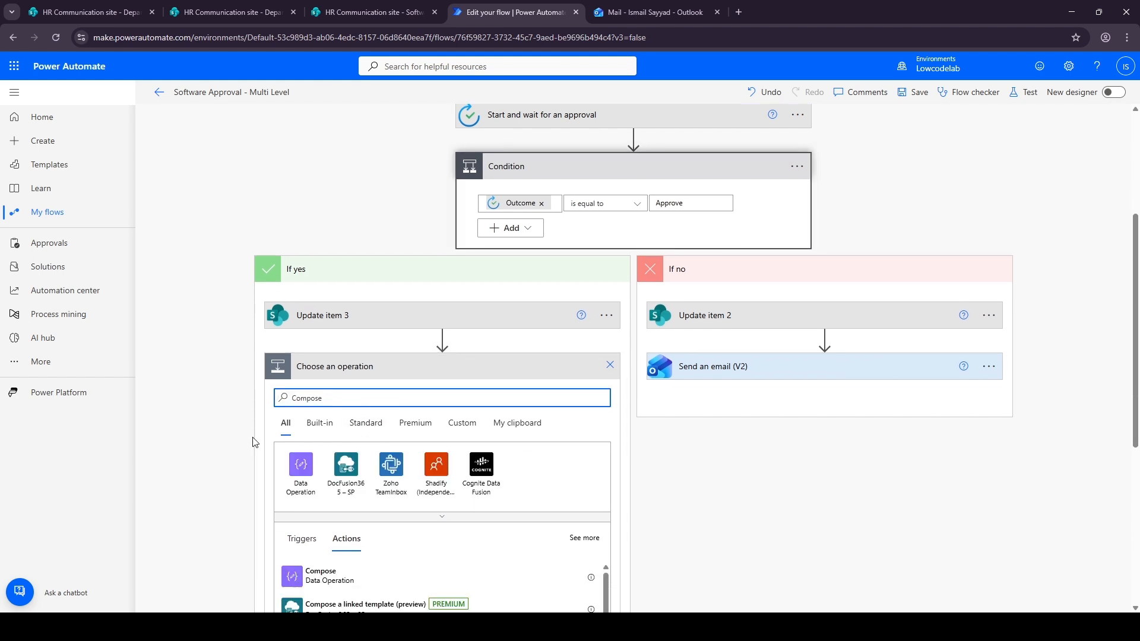
scroll(256, 443, down, 3)
click(321, 441)
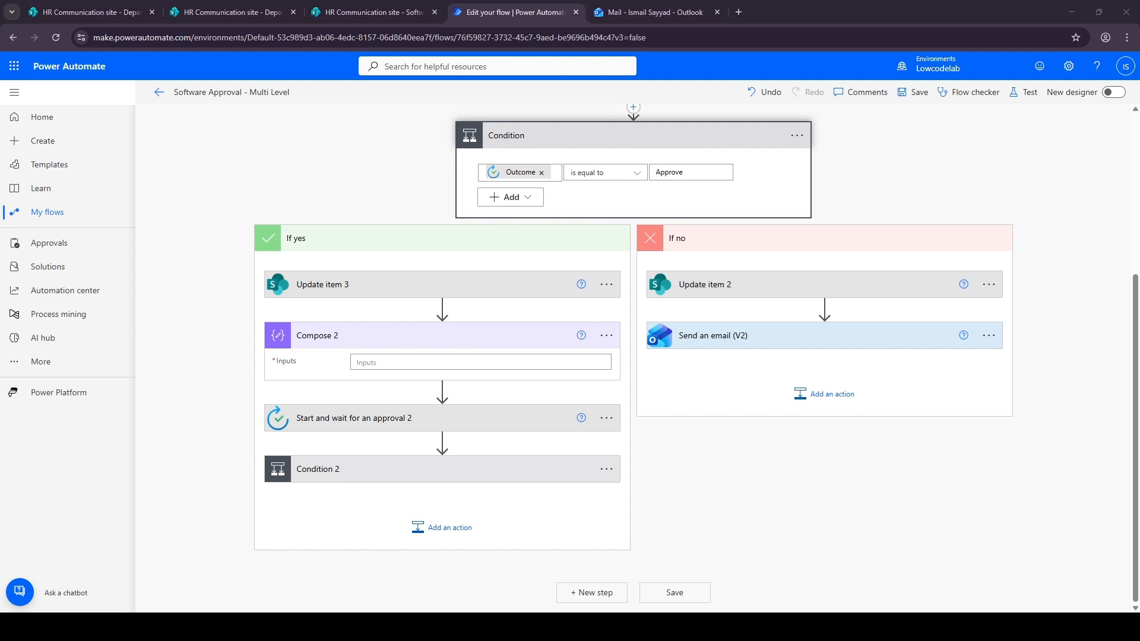
click(364, 362)
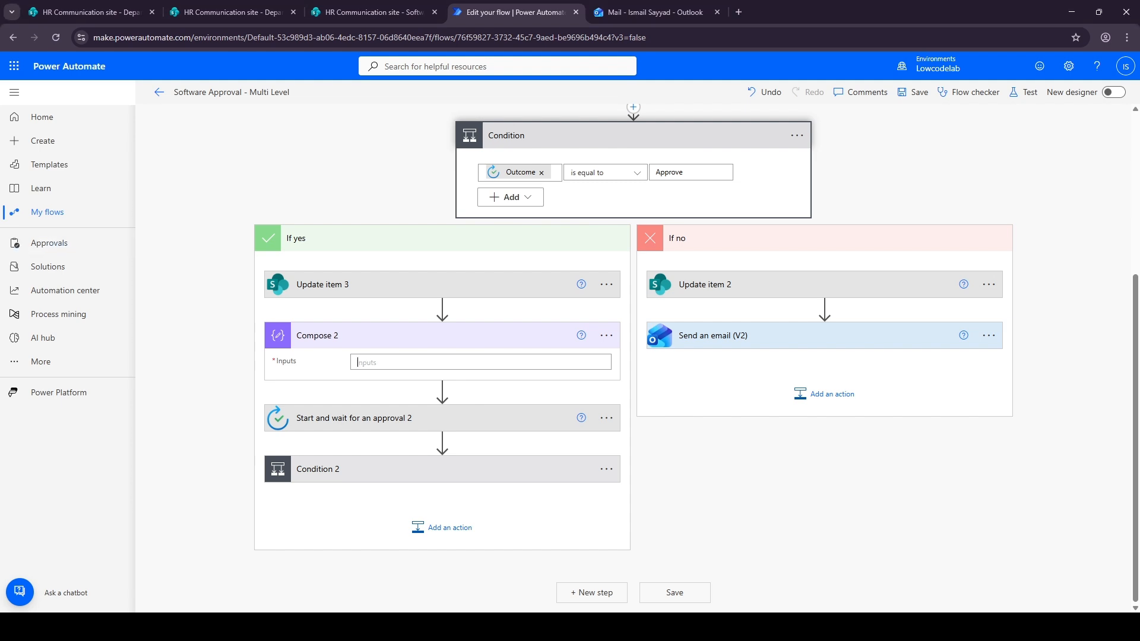
key(ctrl+v)
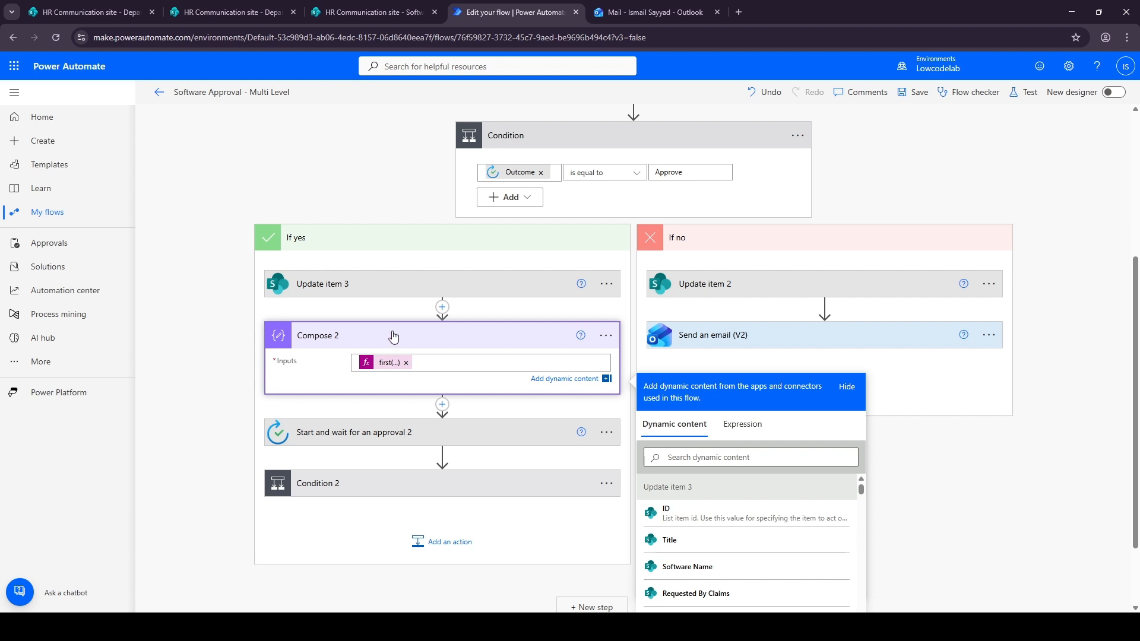
click(392, 335)
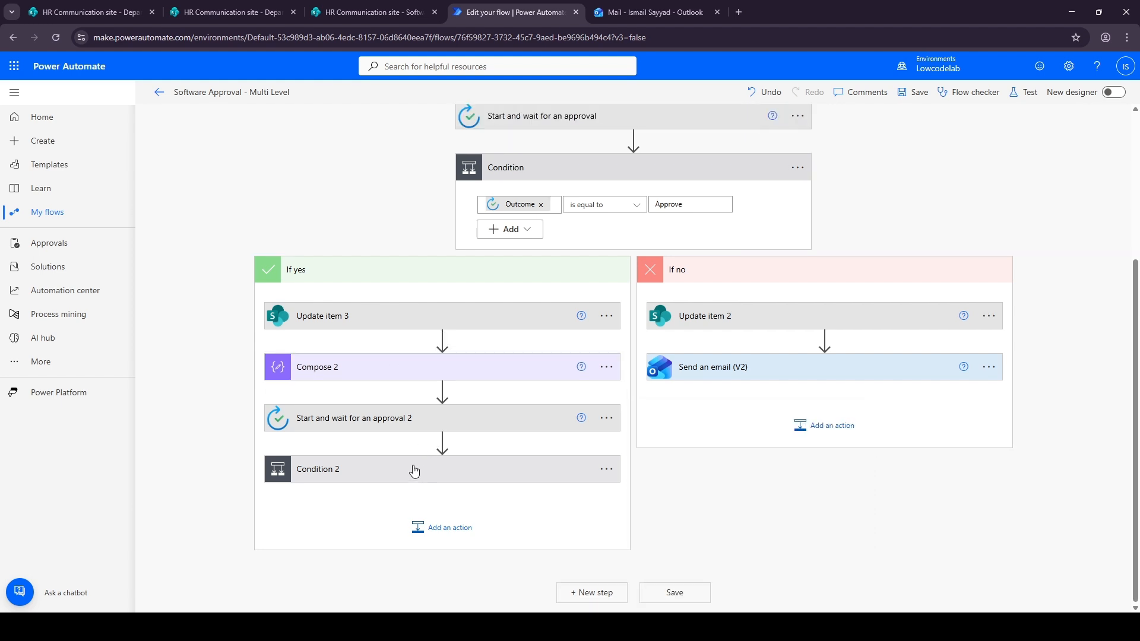
Add a Compose action after Update item 5 in Condition 2's If yes branch and paste the first(...) expression into its inputs
click(318, 464)
scroll(379, 463, down, 4)
click(356, 404)
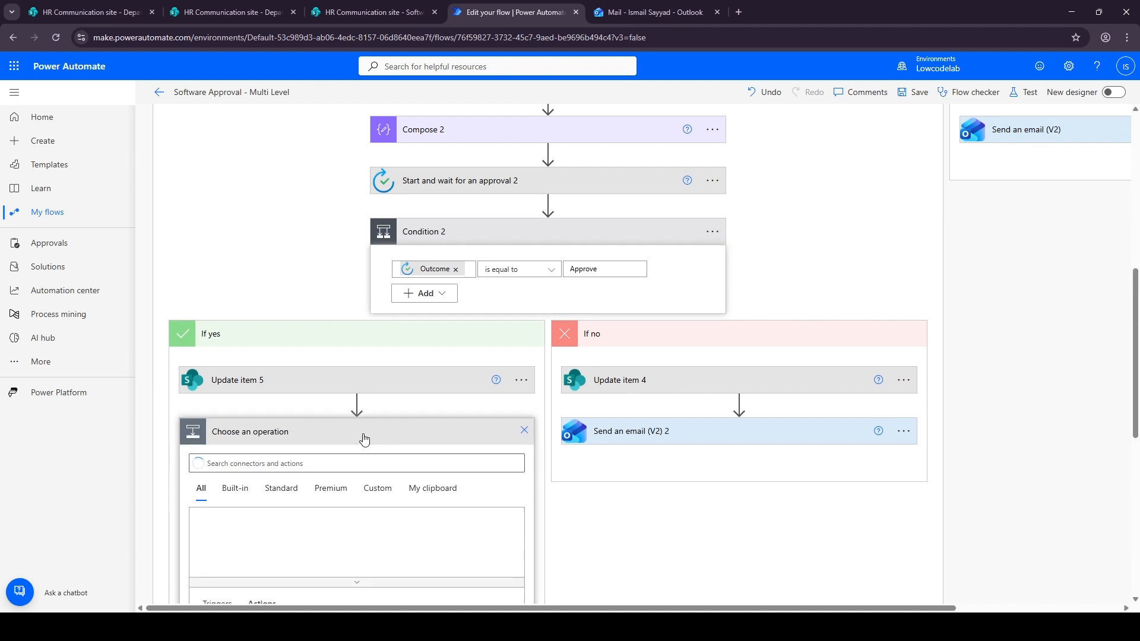
text(compose)
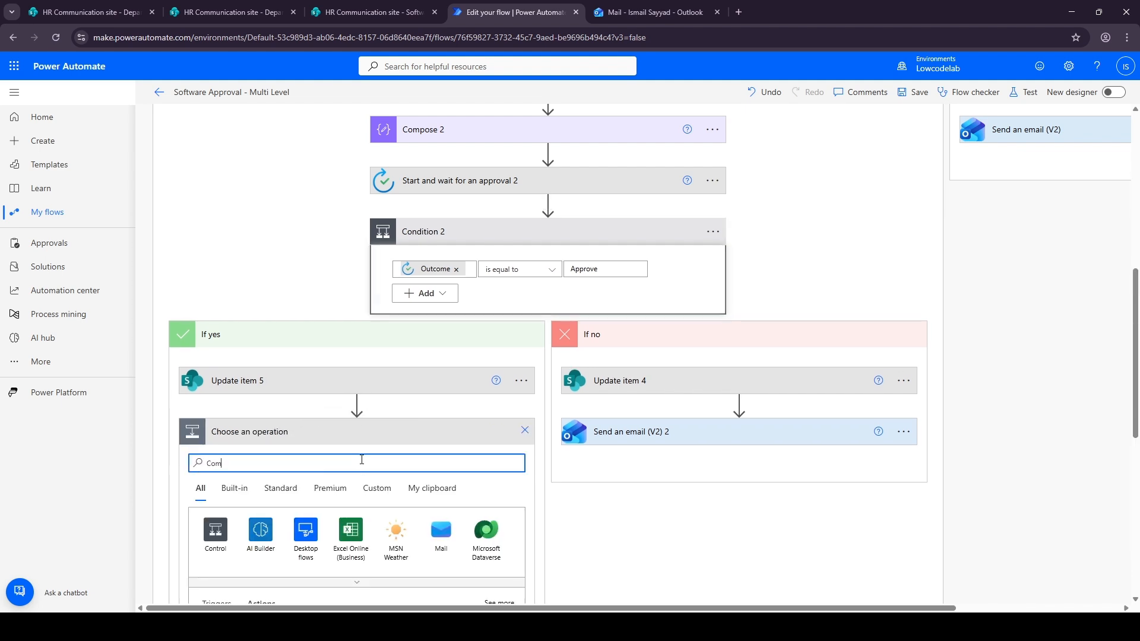
scroll(237, 463, down, 2)
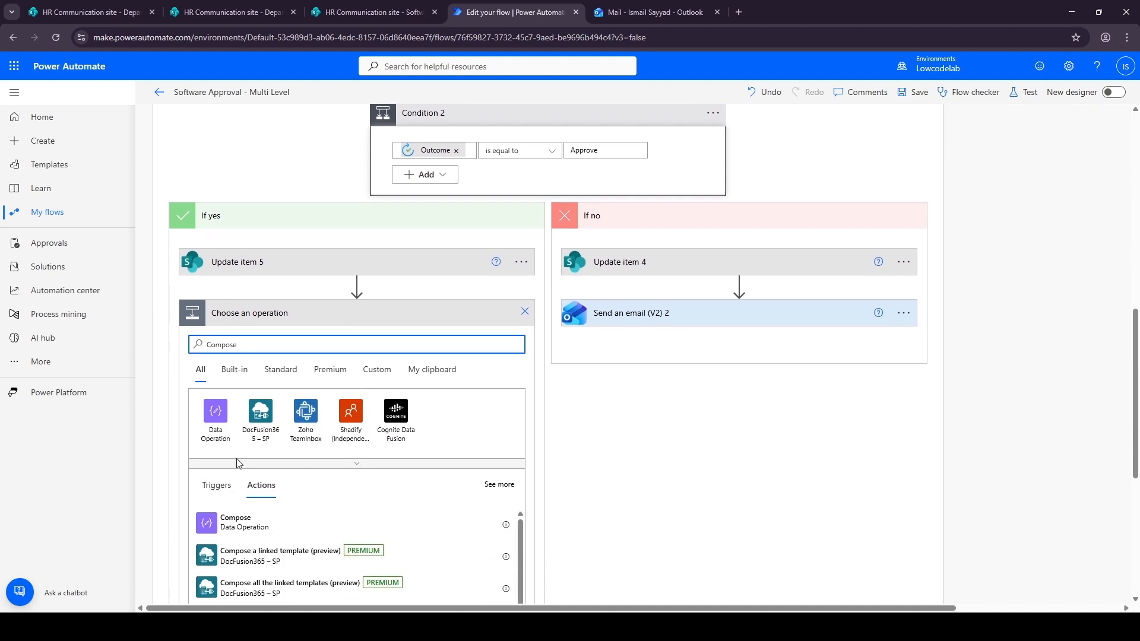
click(236, 522)
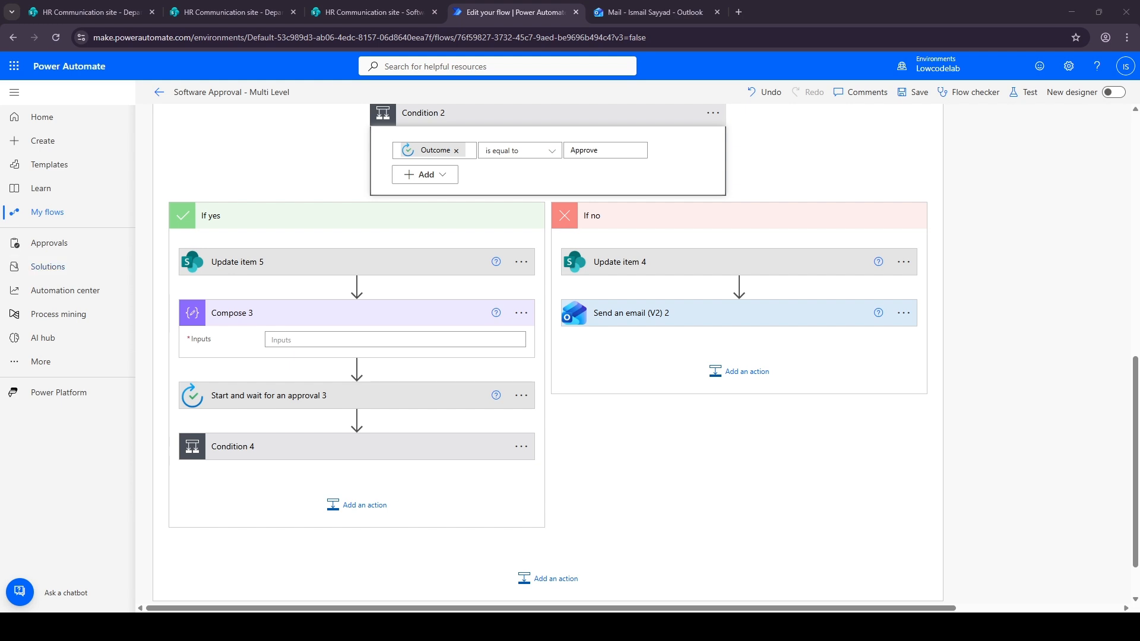
click(290, 340)
key(ctrl+v)
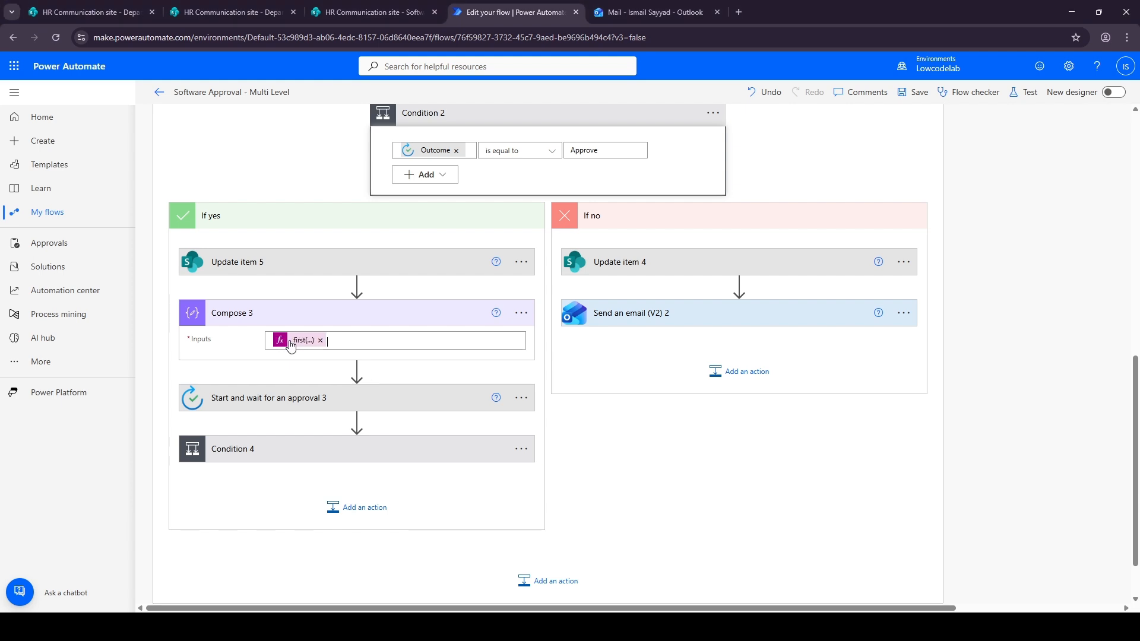
click(288, 317)
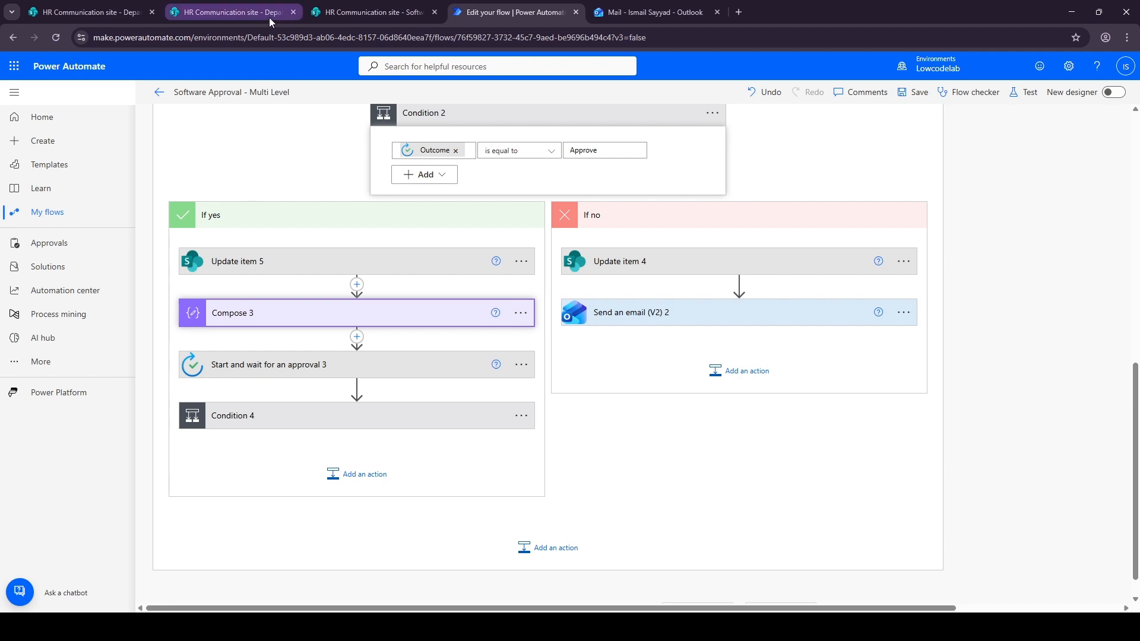
Switch to the Software Requests list and start a new item with software name Power Bi
click(363, 12)
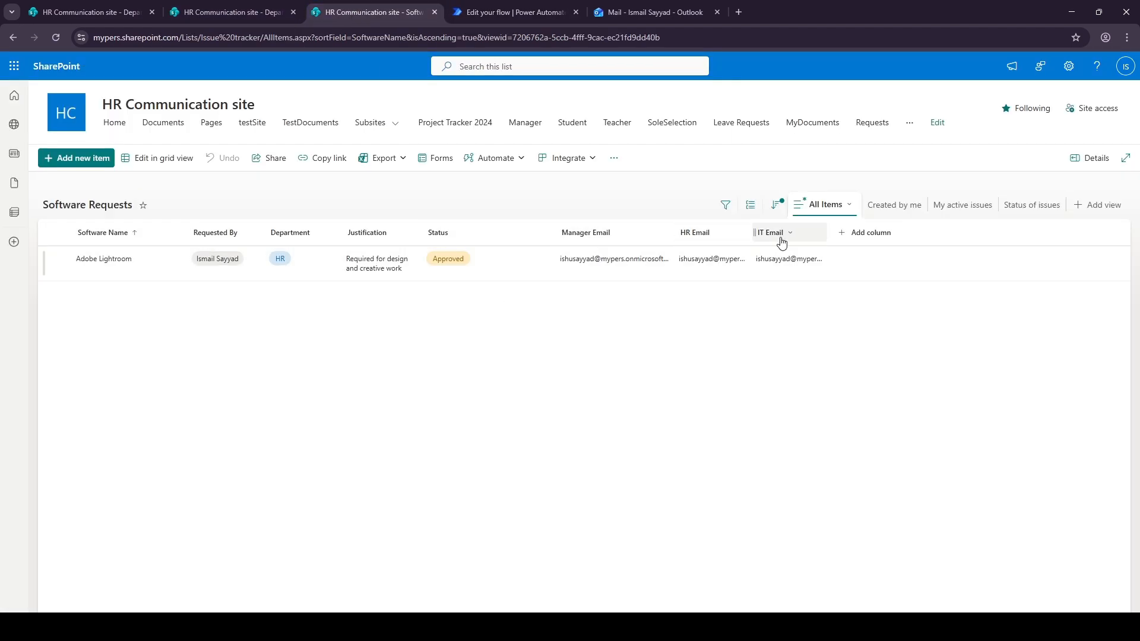
click(529, 12)
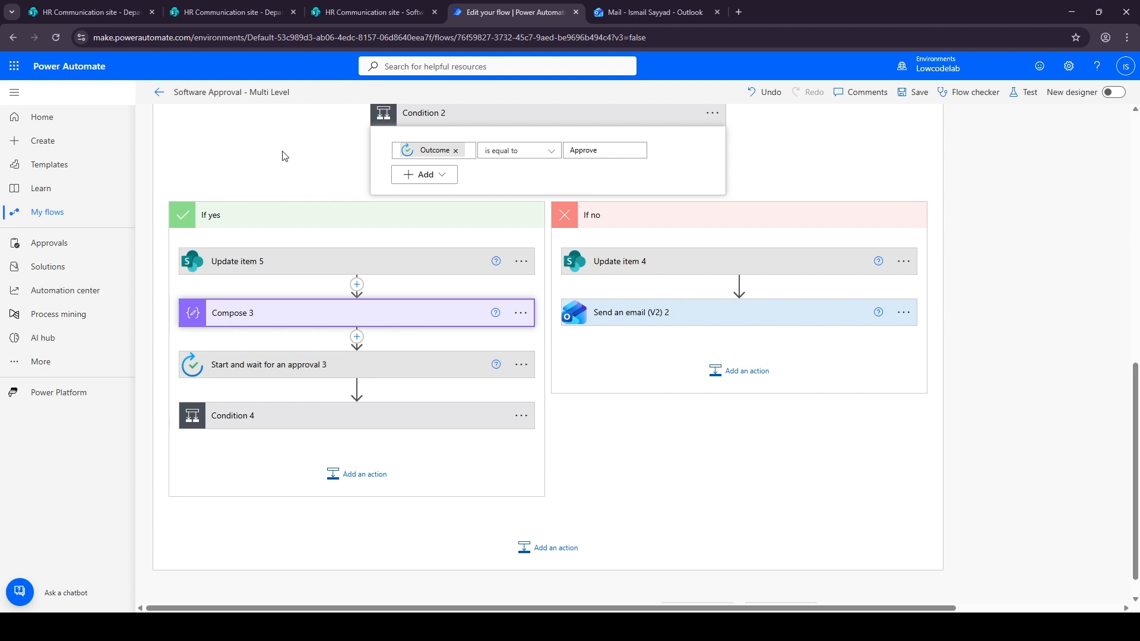
click(234, 12)
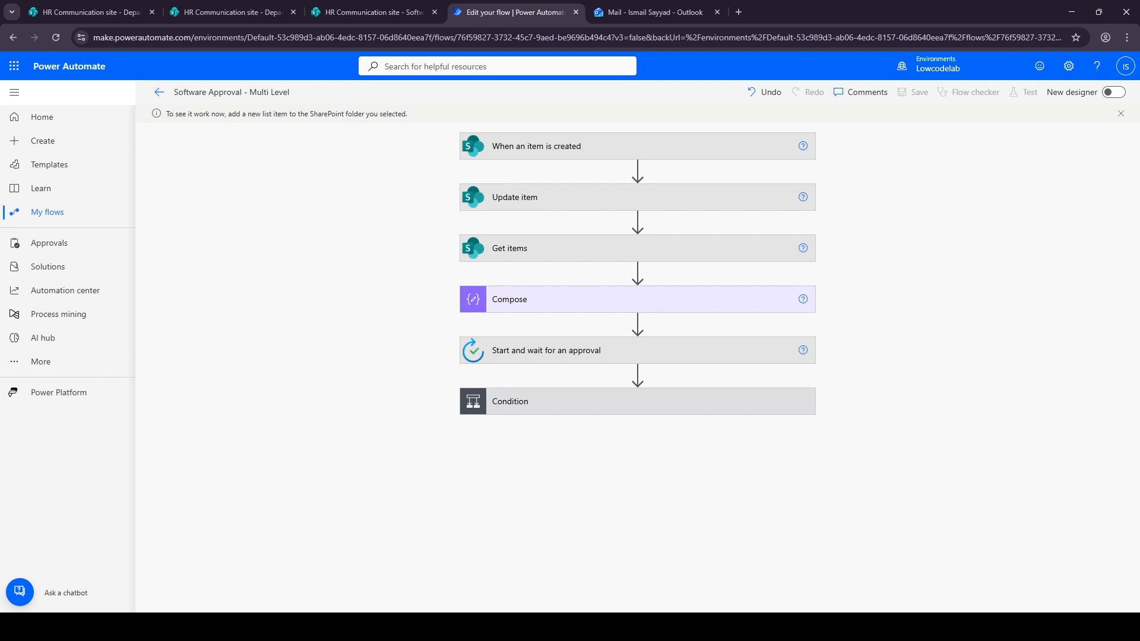
click(334, 14)
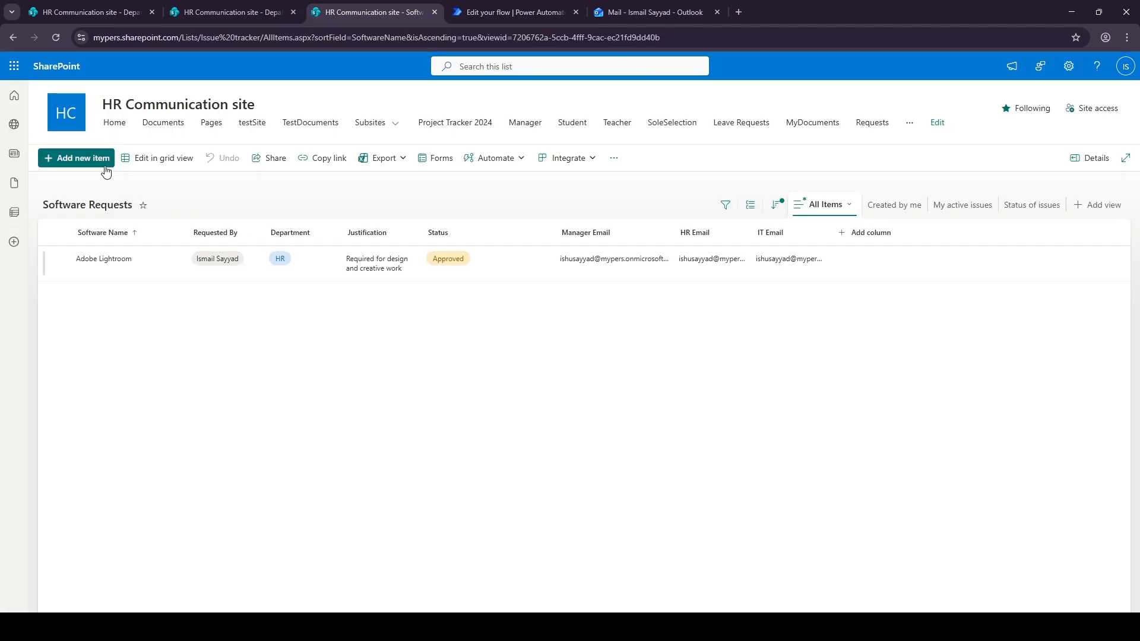
click(86, 168)
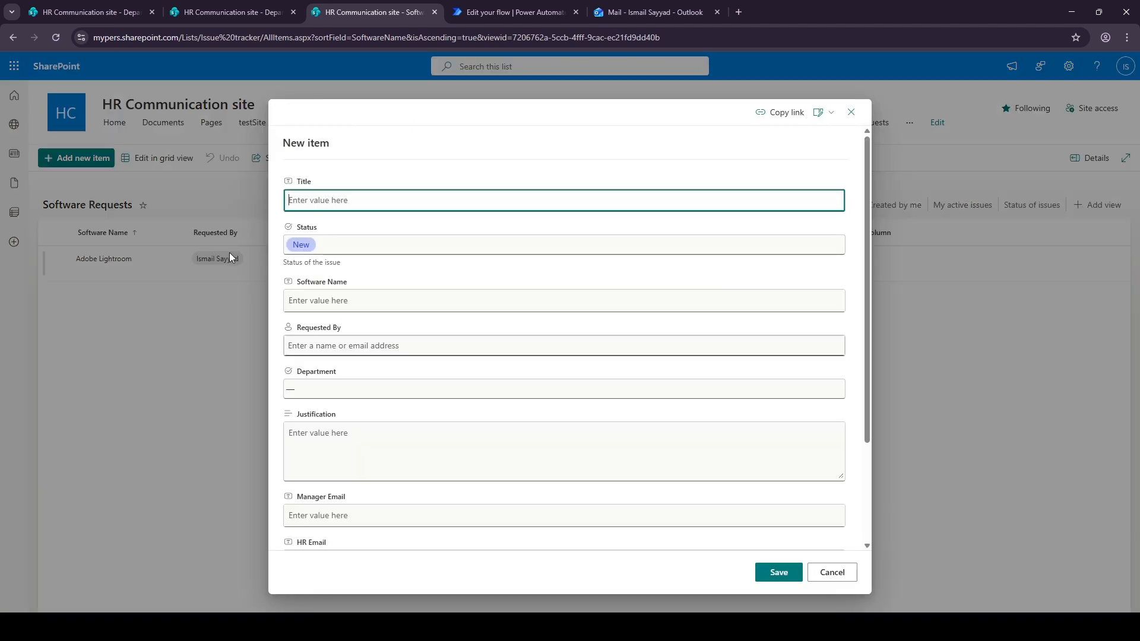
click(347, 308)
text(Power Bi)
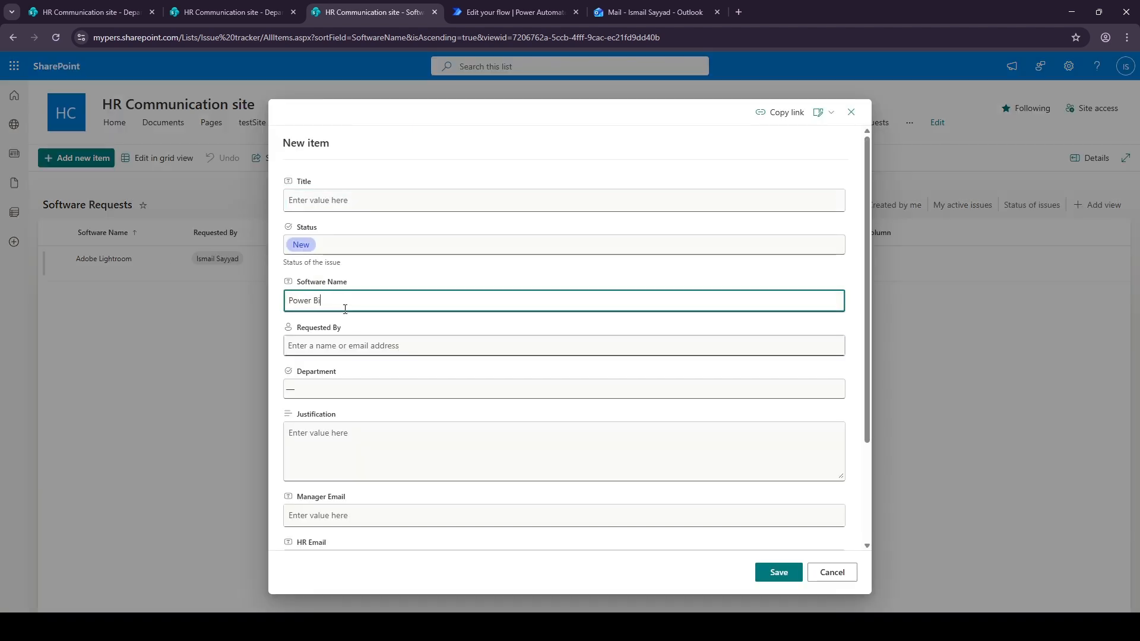
Set the new item's Requested By to the requester and its Department to HR
key(Tab)
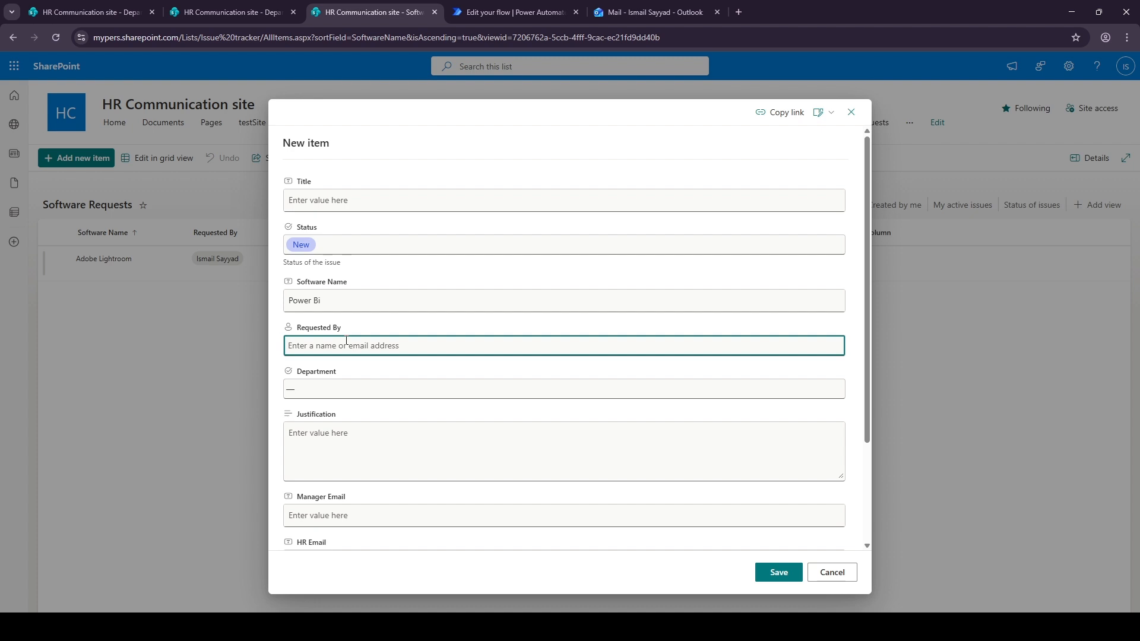
text(sa)
click(355, 371)
click(355, 389)
click(326, 423)
click(325, 435)
Enter the justification Dashboard Development and save the new request item
text(Dashbao)
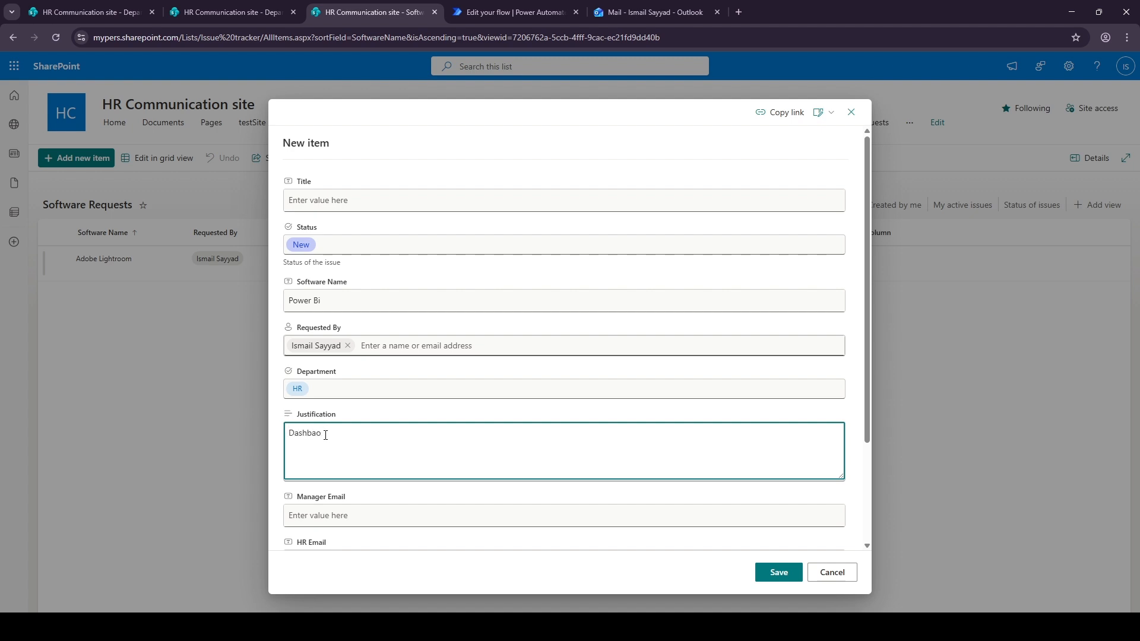
text(oard Development)
key(BackSpace)
key(BackSpace)
text(ar)
scroll(343, 435, down, 3)
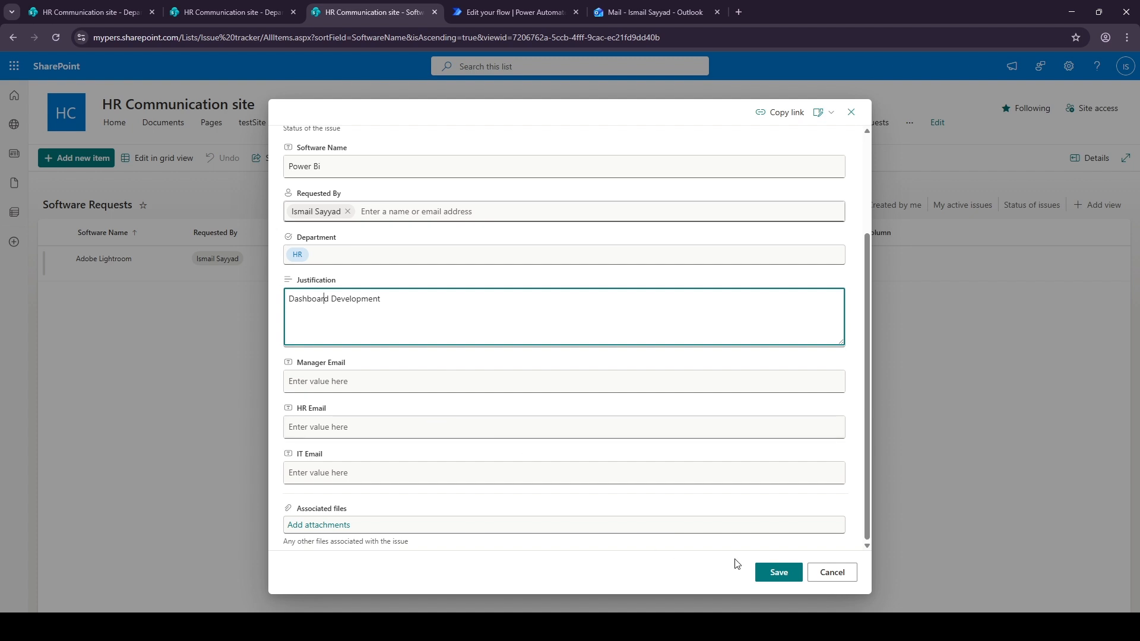
click(779, 573)
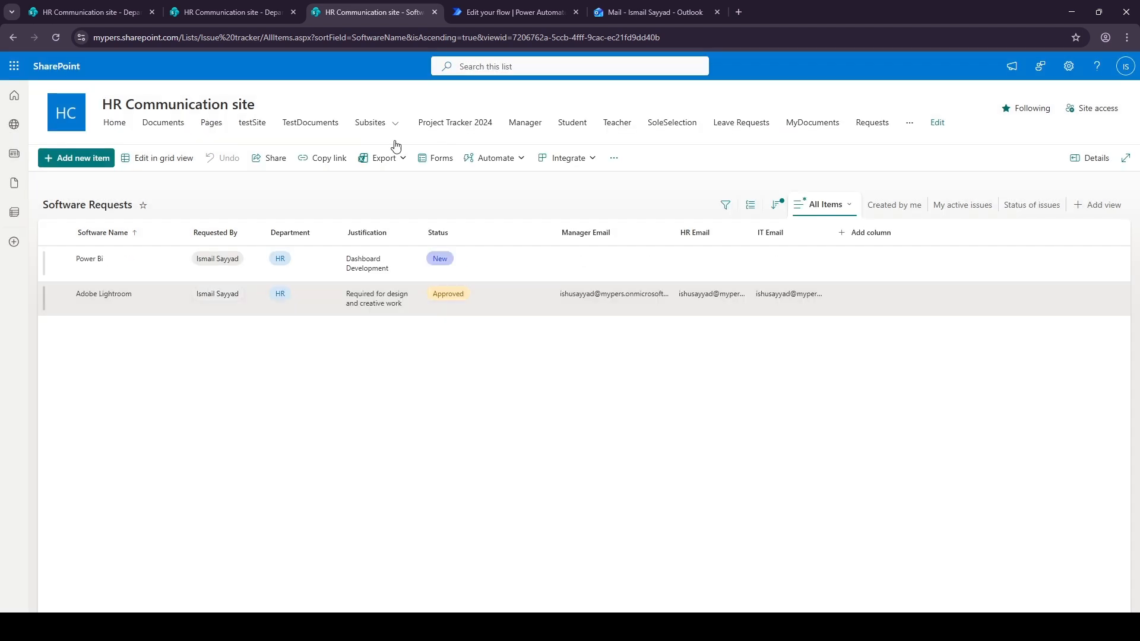
Approve the Manager Approval - Power Bi request email with the comment Approved
click(511, 11)
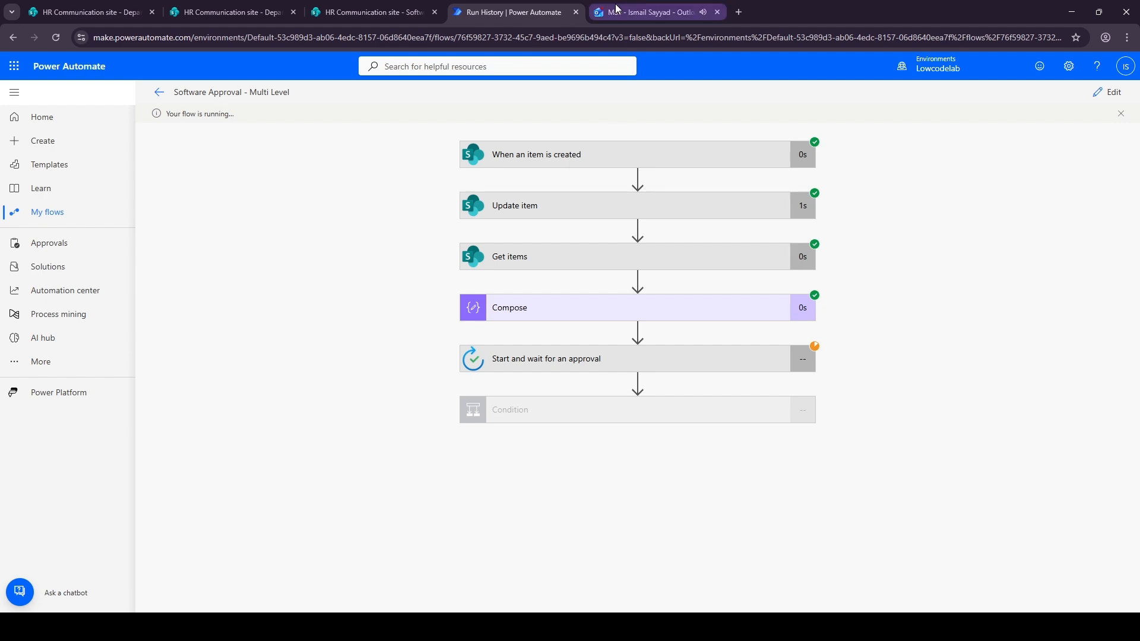
click(650, 11)
click(278, 201)
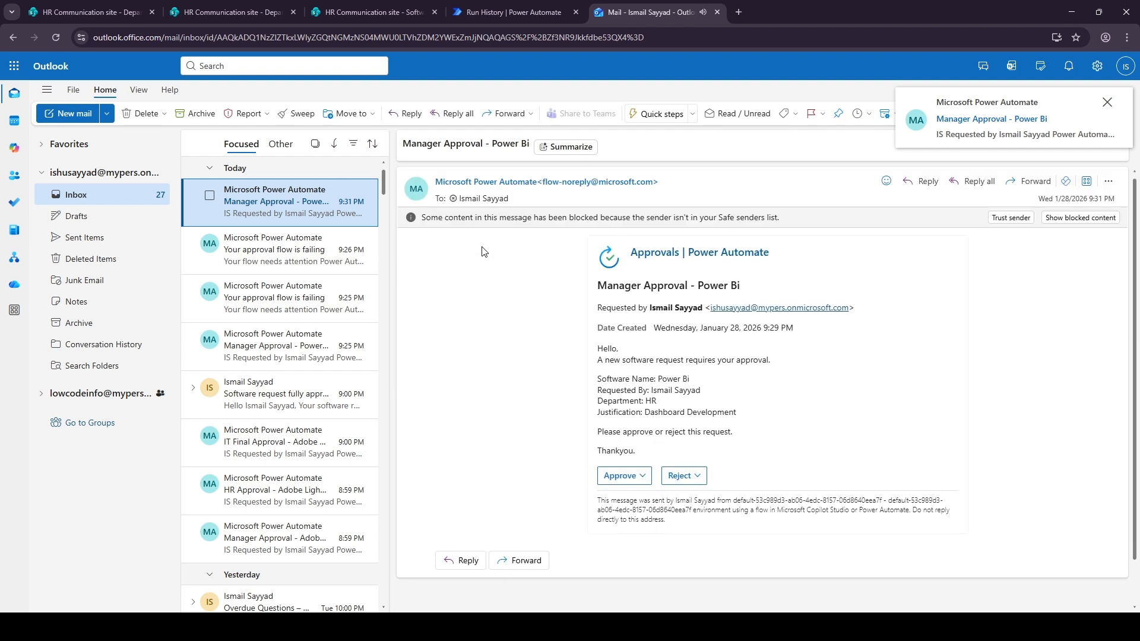
click(640, 478)
click(635, 540)
text(App)
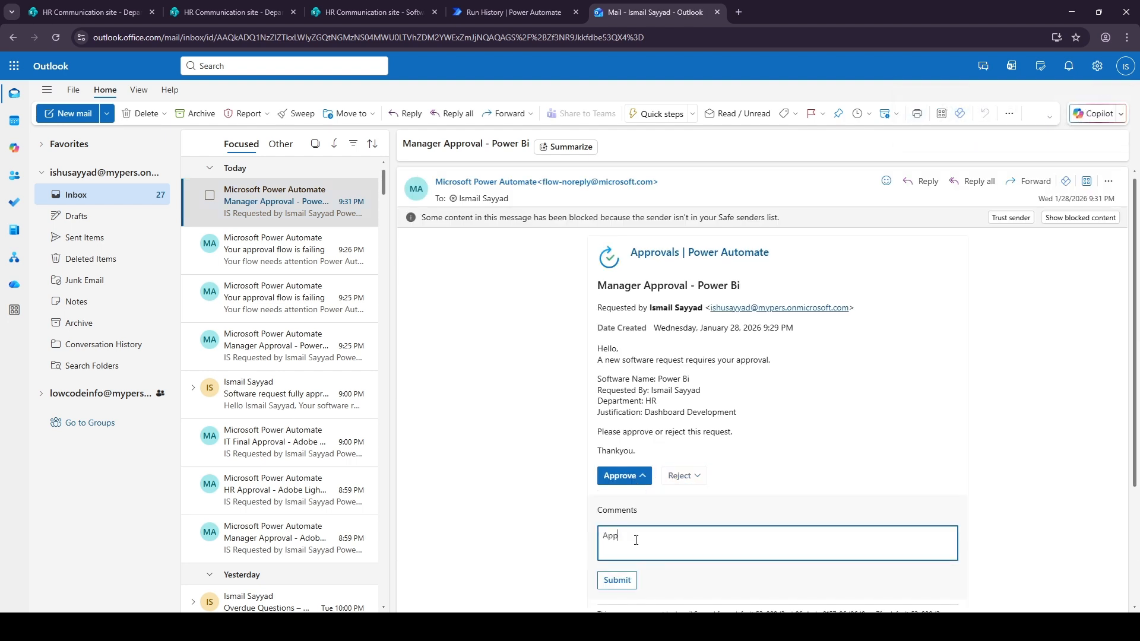
text(ooved)
click(610, 581)
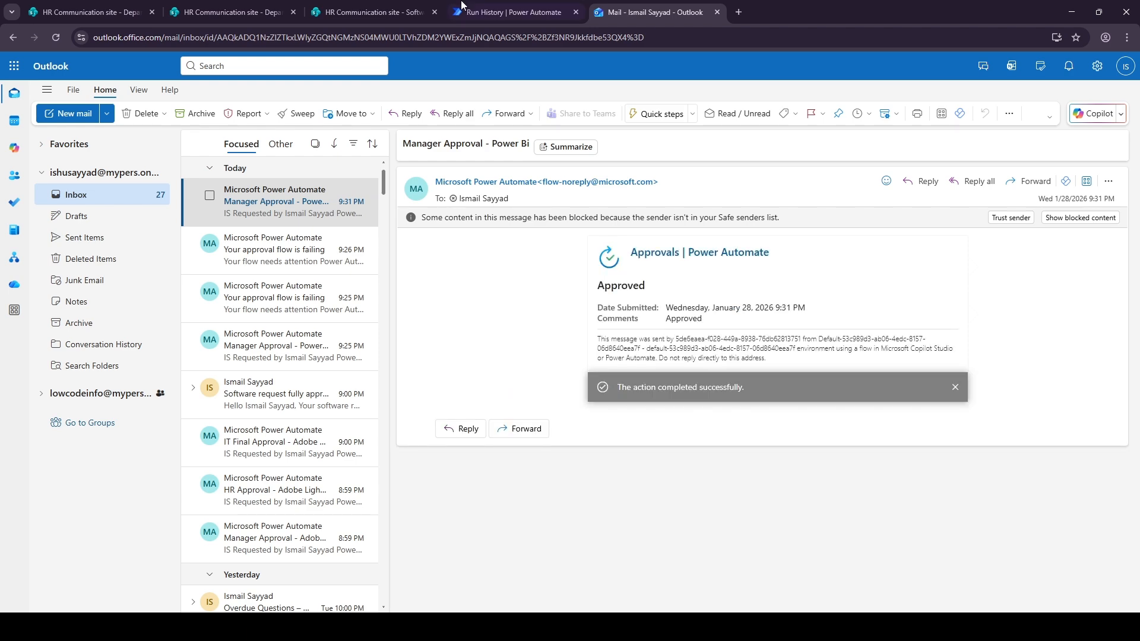
Refresh the Software Requests list and review the flow run's progress past the first condition
click(380, 12)
click(55, 37)
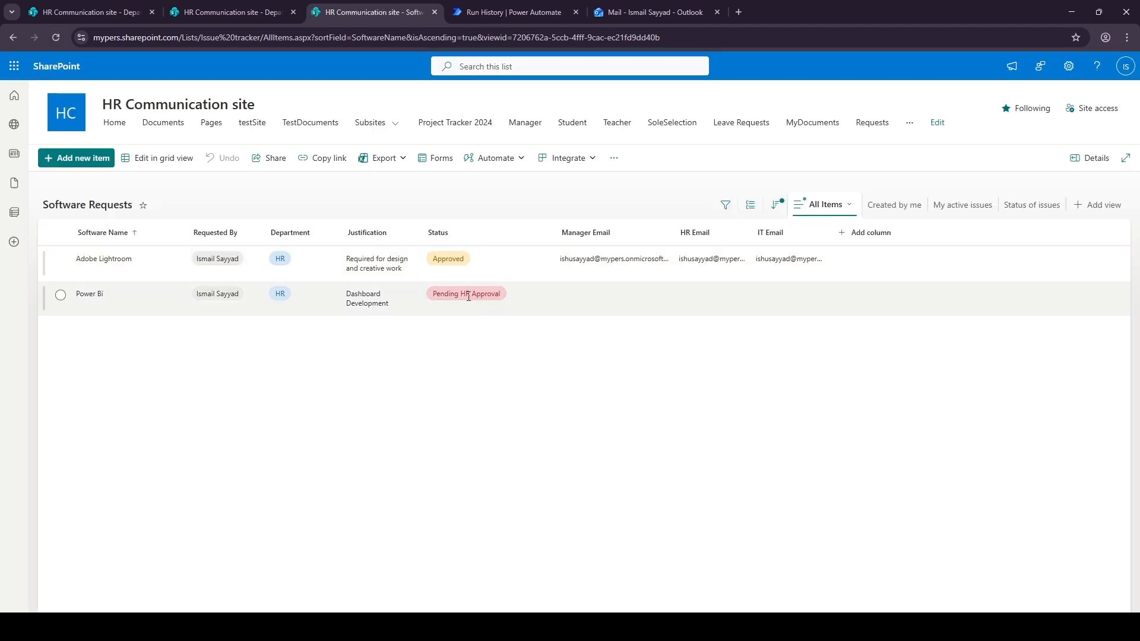
click(561, 13)
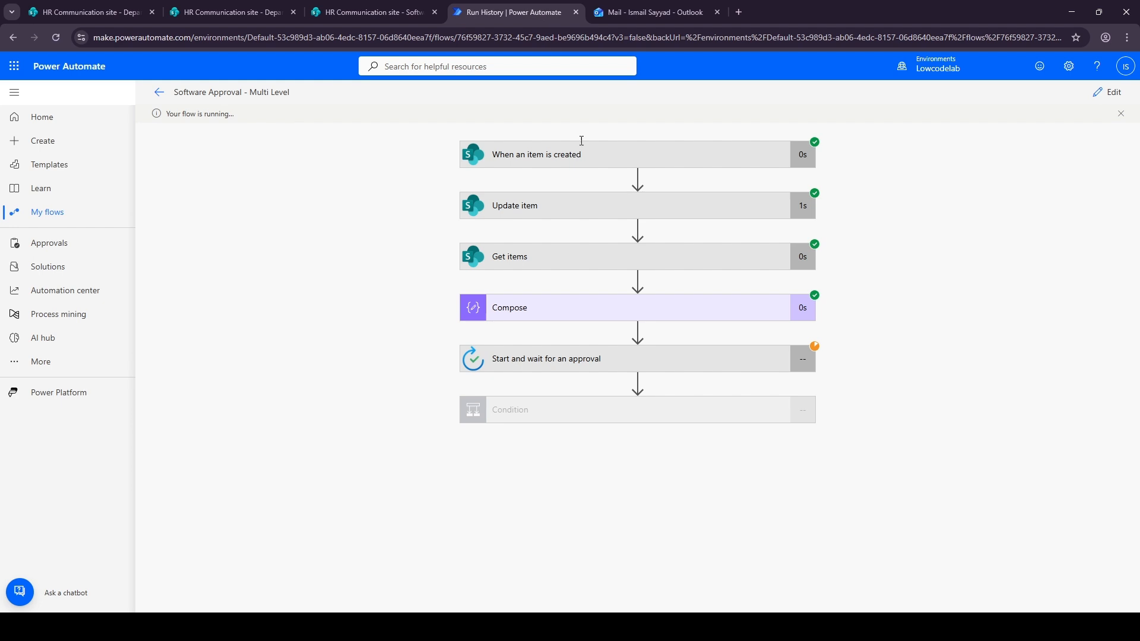
click(535, 415)
scroll(400, 425, down, 2)
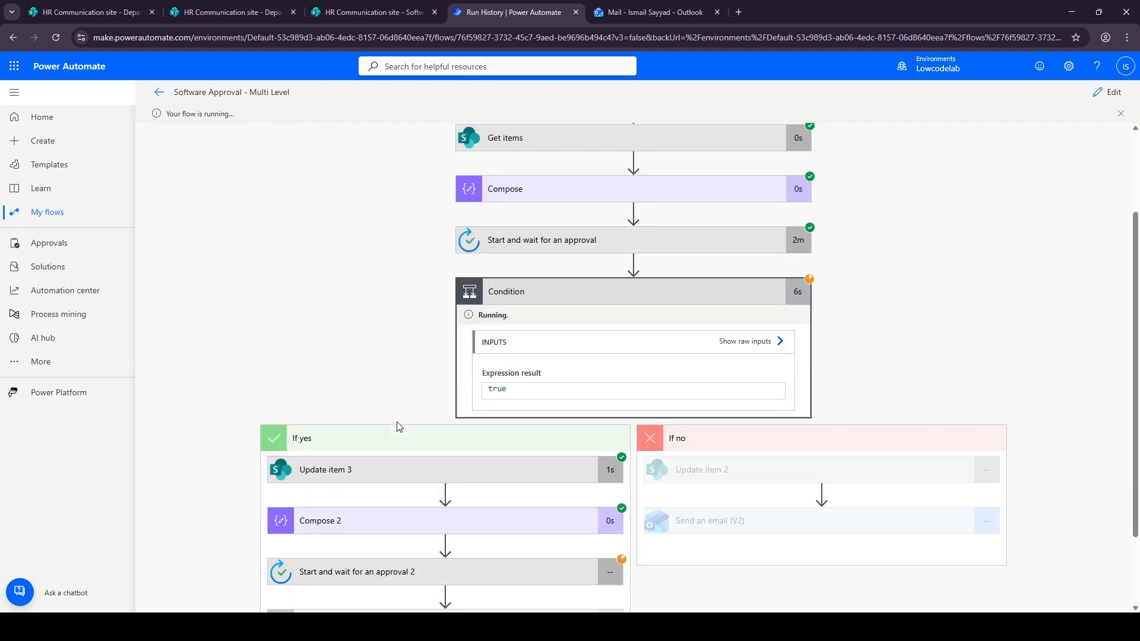
scroll(399, 425, down, 2)
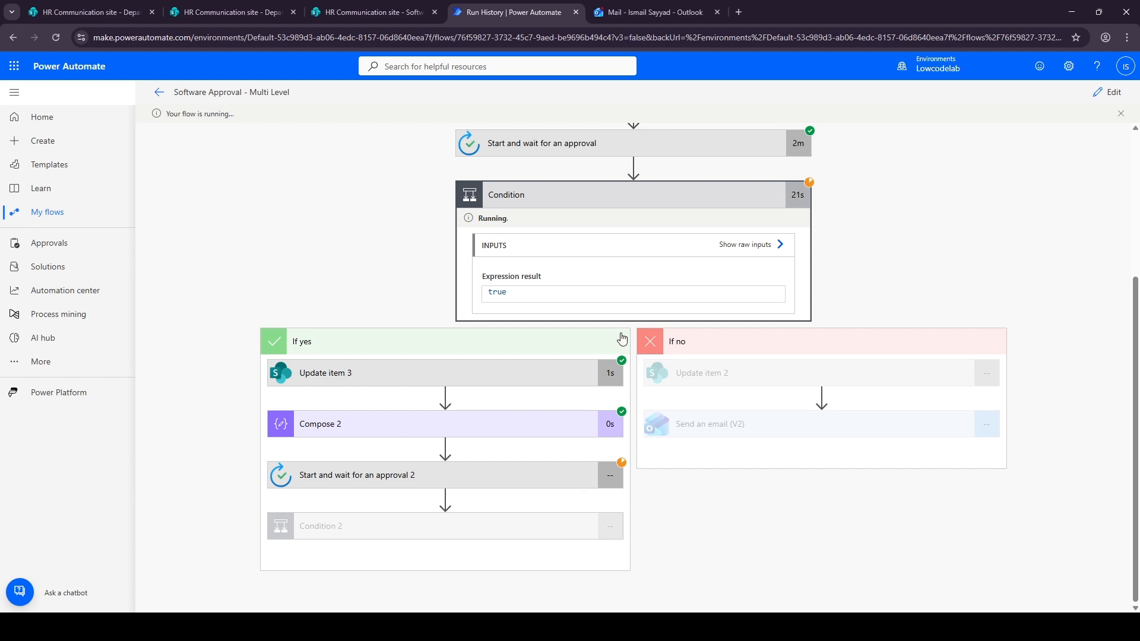
Approve the HR Approval - Power Bi request email with the comment Approved
click(653, 12)
click(269, 195)
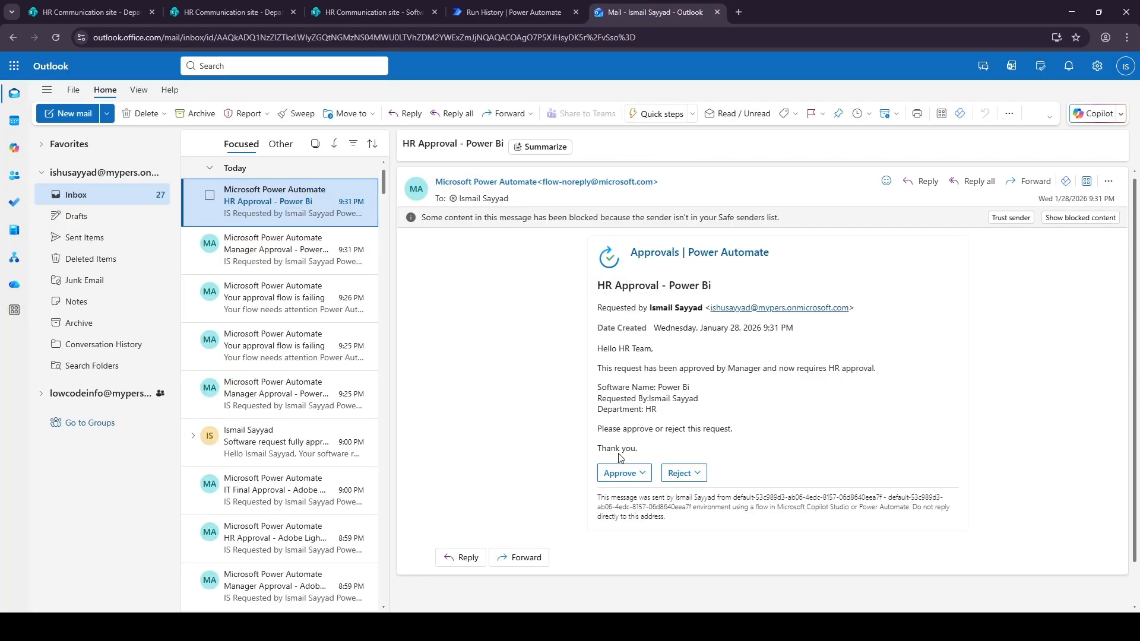
click(631, 473)
click(631, 537)
text(Approved)
click(617, 577)
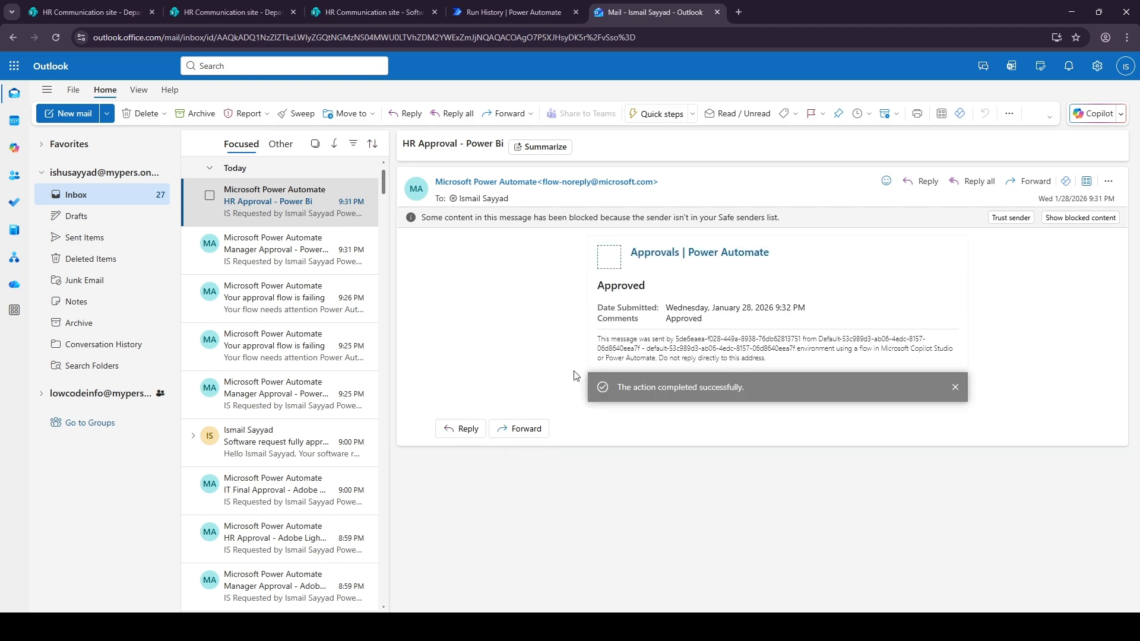
Refresh the Software Requests list and review the flow run's progress through Condition 2
click(373, 12)
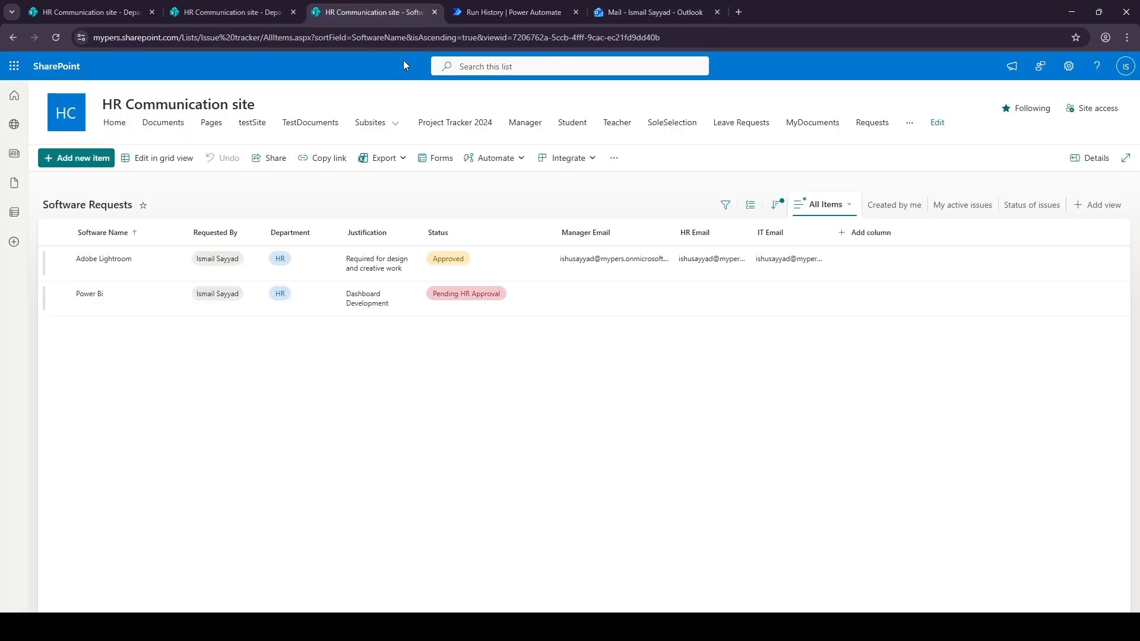
click(56, 37)
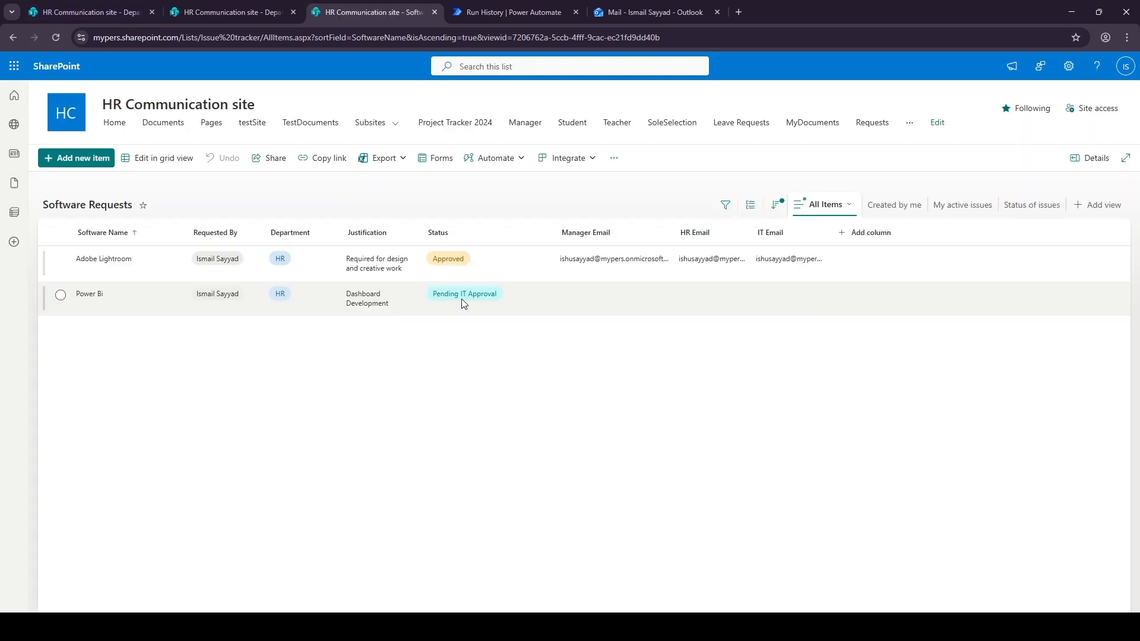
click(618, 13)
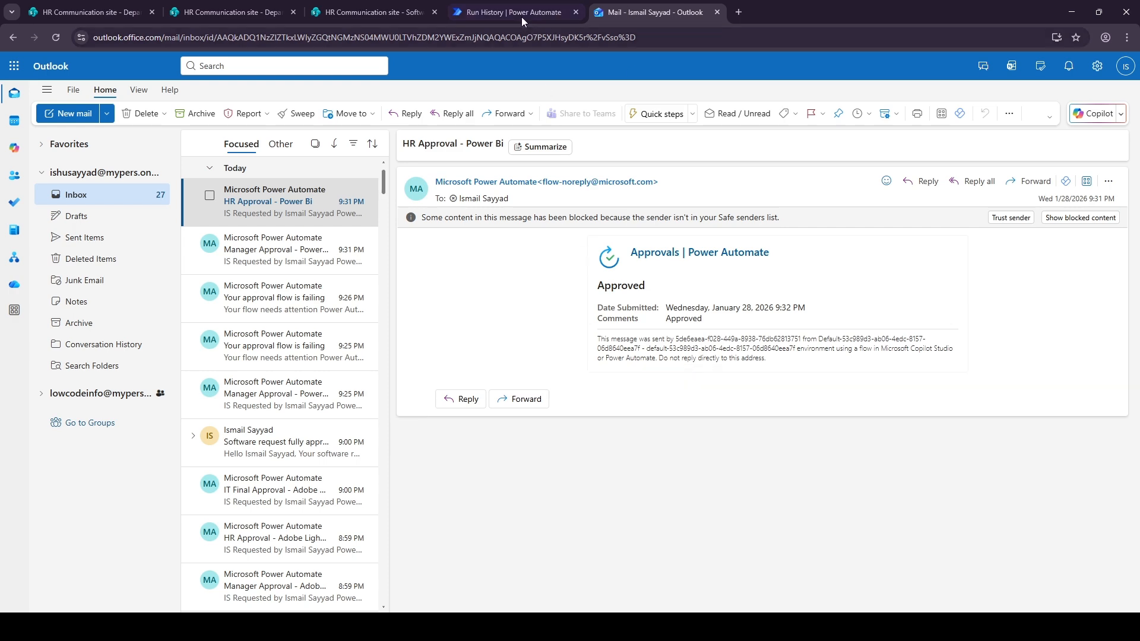
click(515, 12)
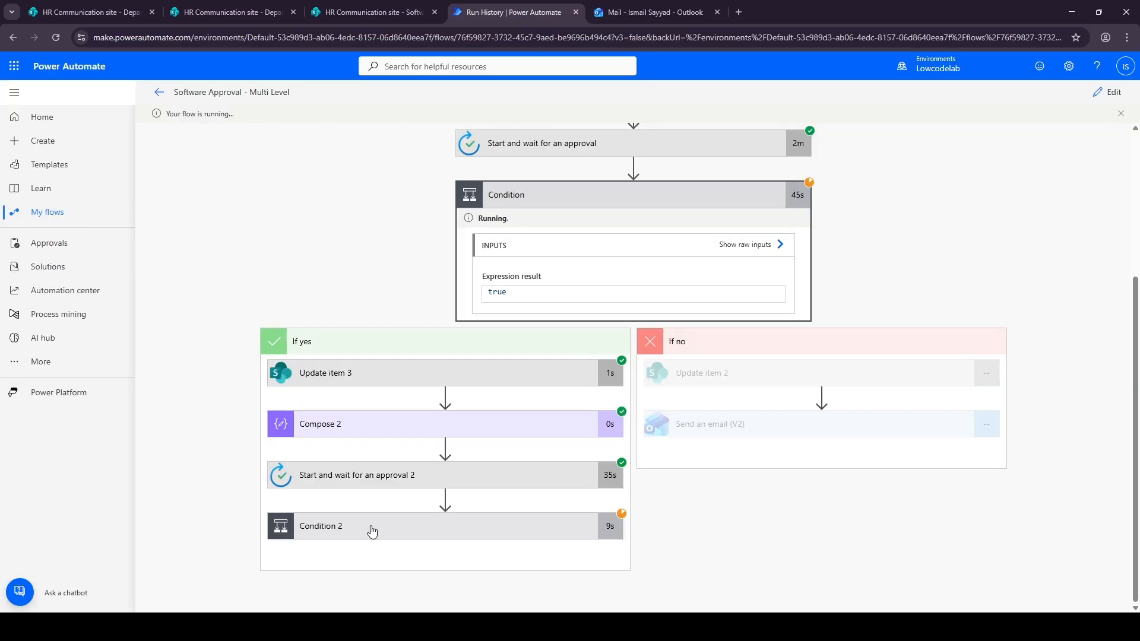
click(372, 531)
scroll(285, 436, down, 6)
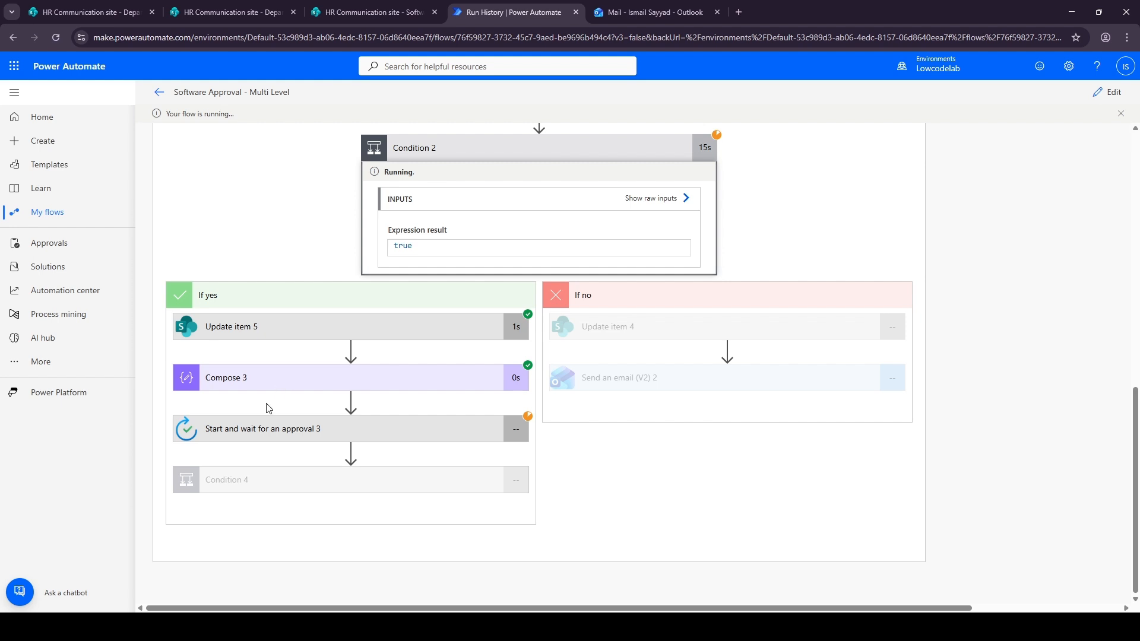
click(278, 384)
click(289, 387)
Approve the IT Final Approval - Power Bi request email with the comment Approved
click(647, 13)
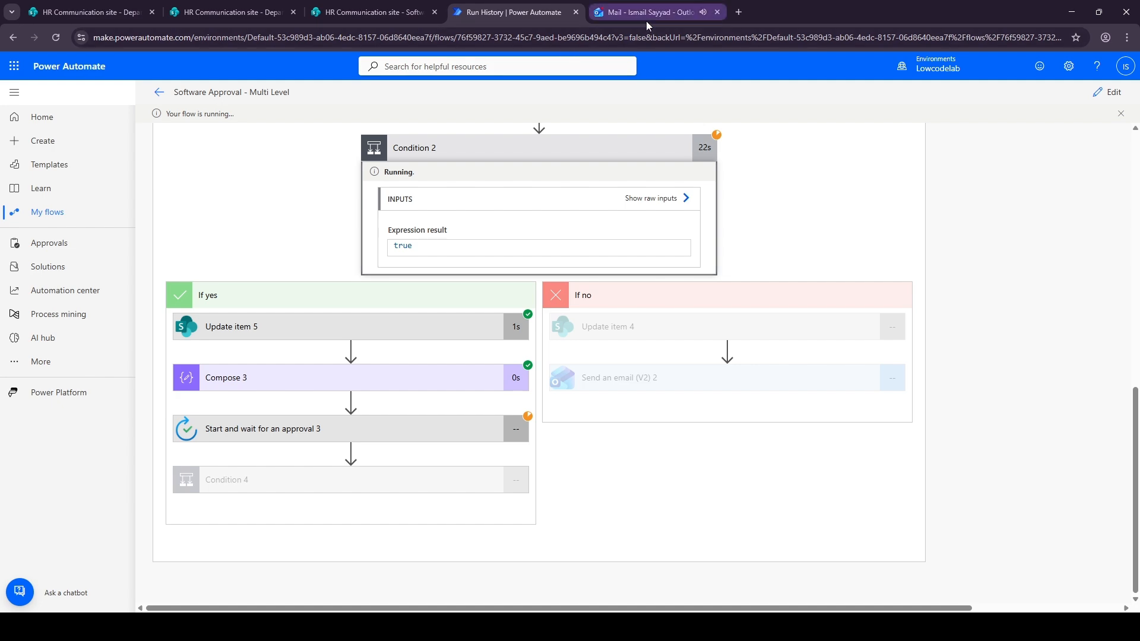
click(279, 202)
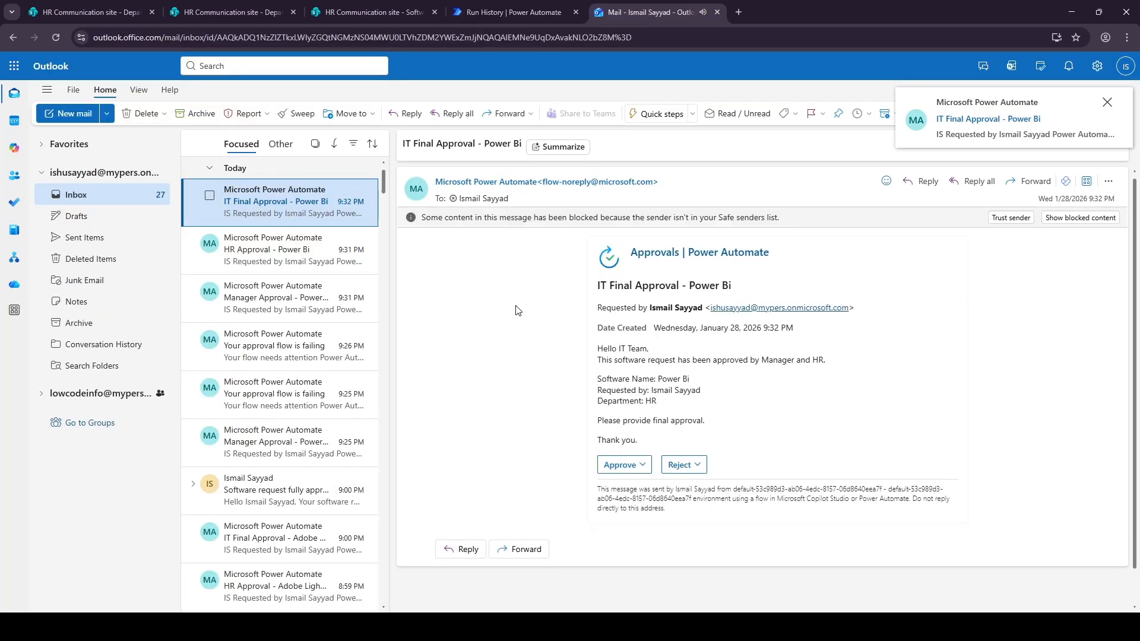
click(624, 465)
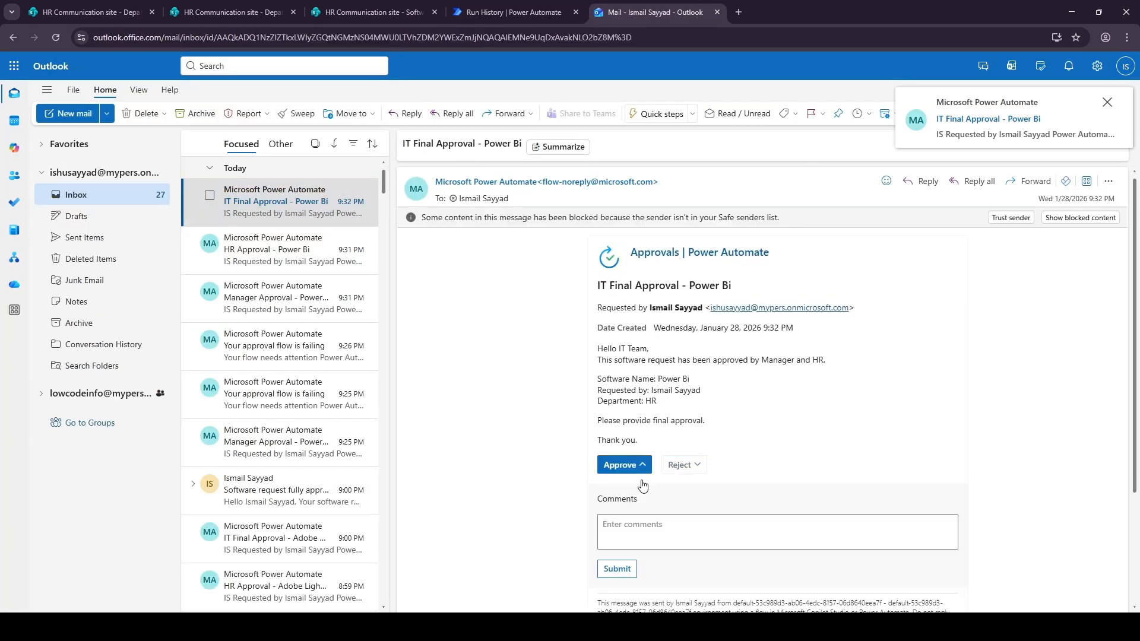
click(639, 530)
text(Approved)
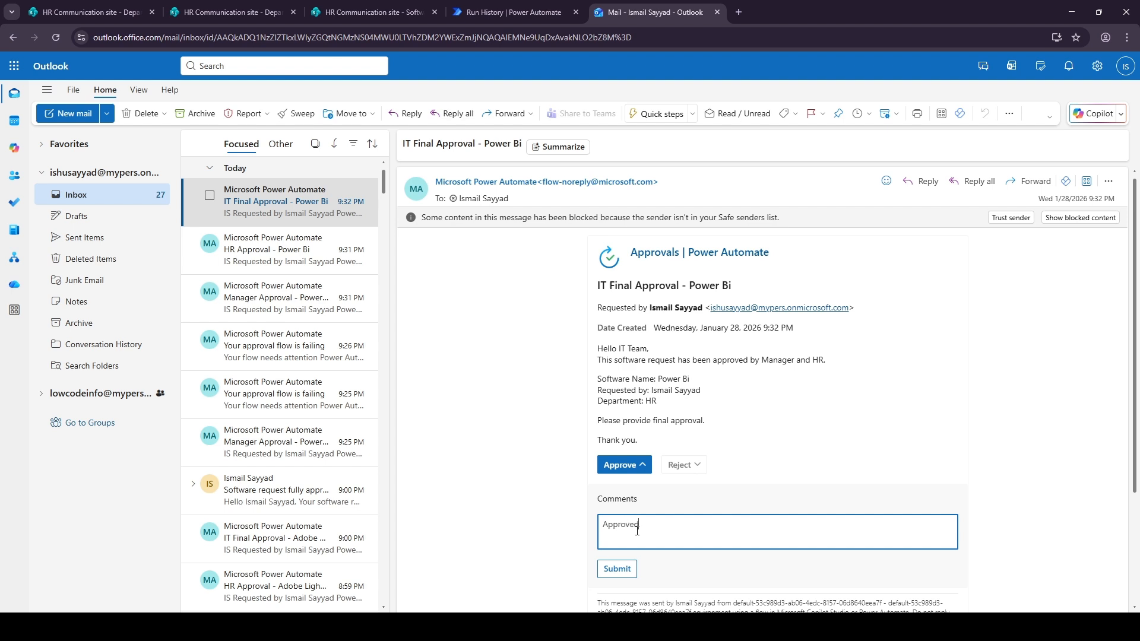
click(617, 569)
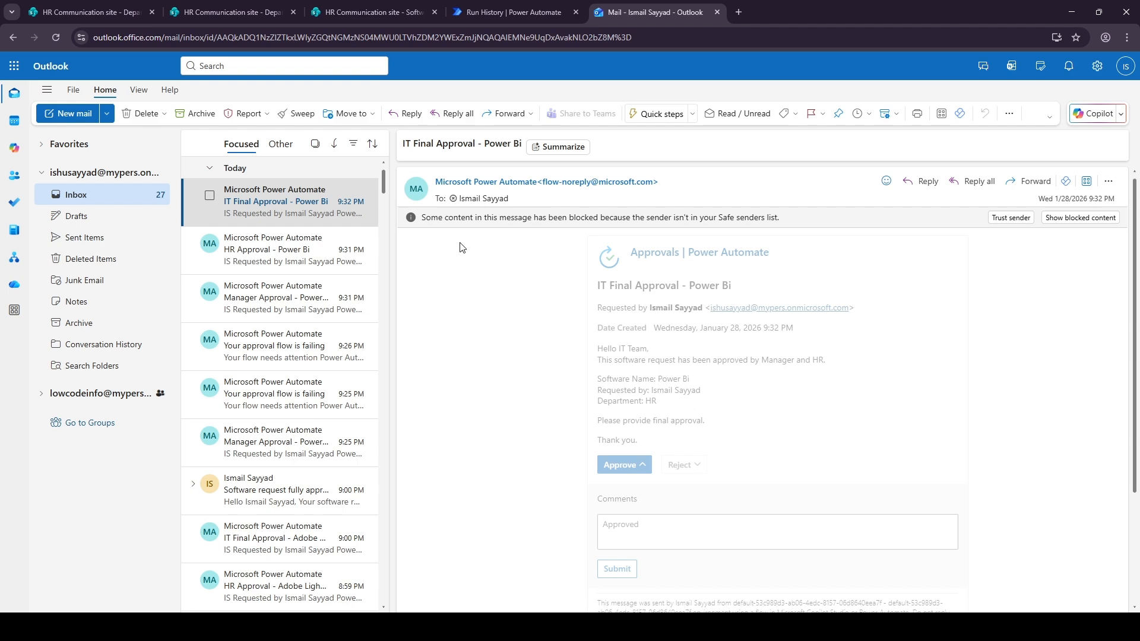
Refresh the Software Requests list and open the Software request fully approved notification email
click(383, 12)
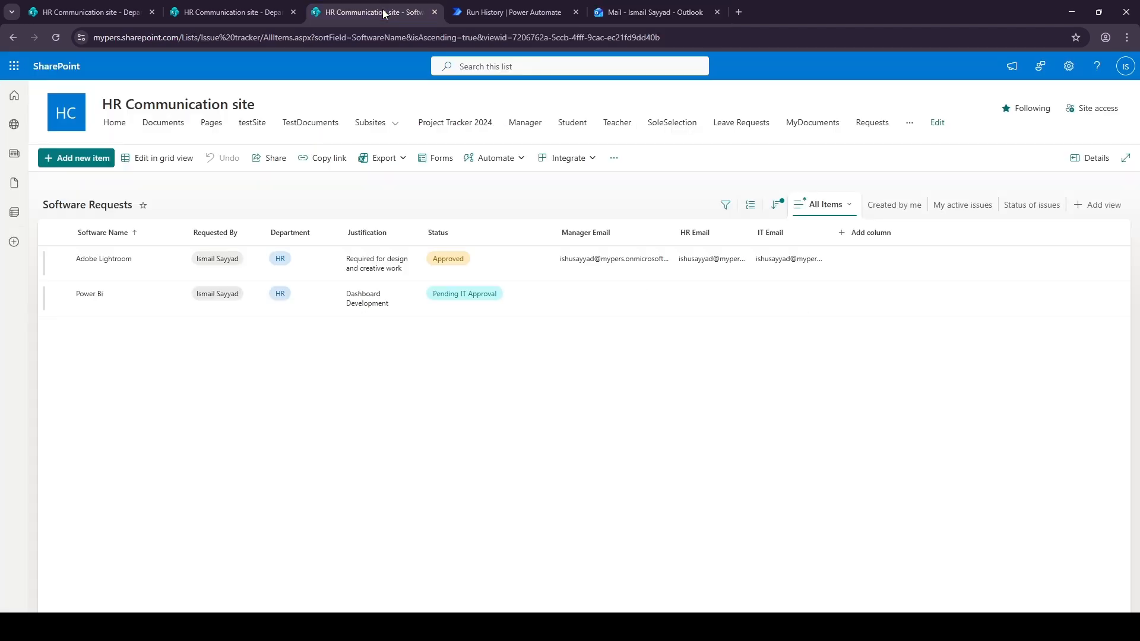
click(58, 36)
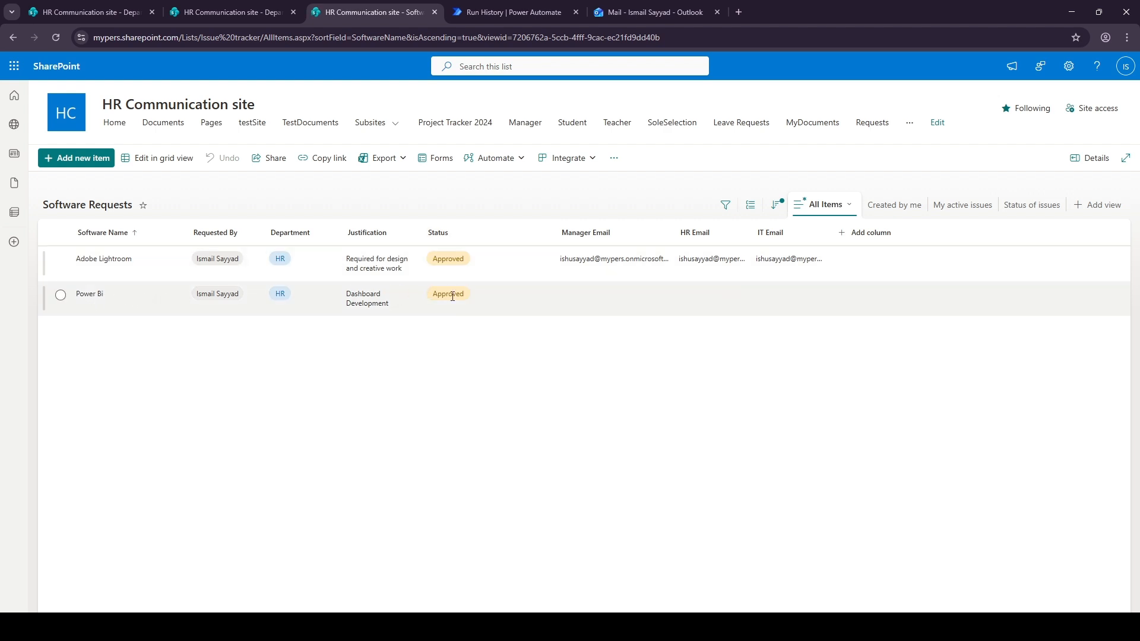
click(617, 17)
click(295, 219)
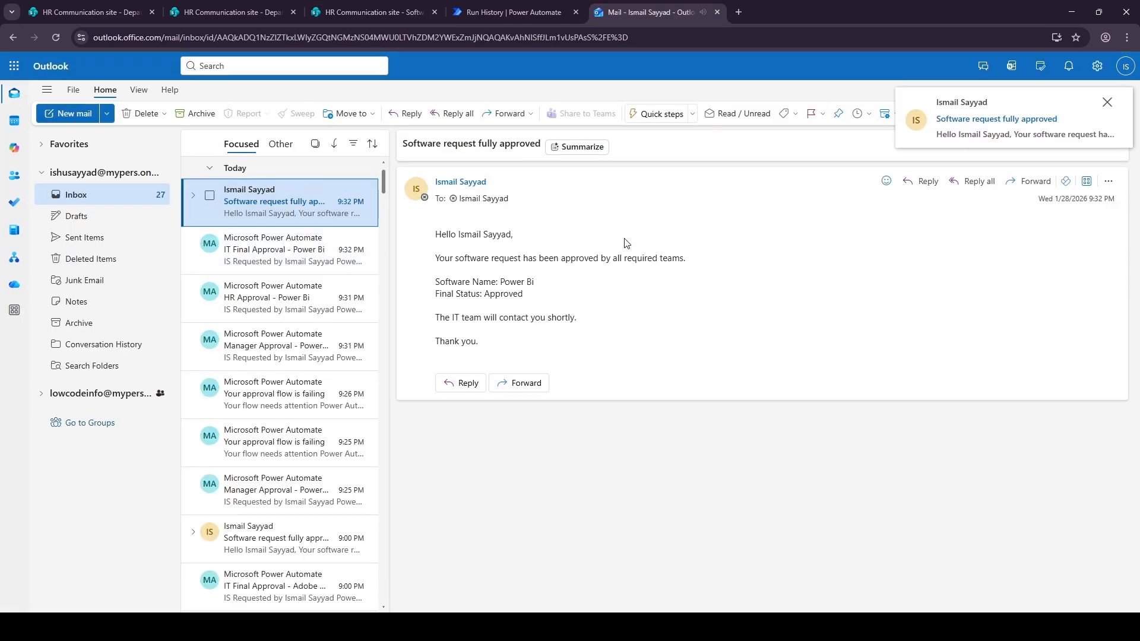